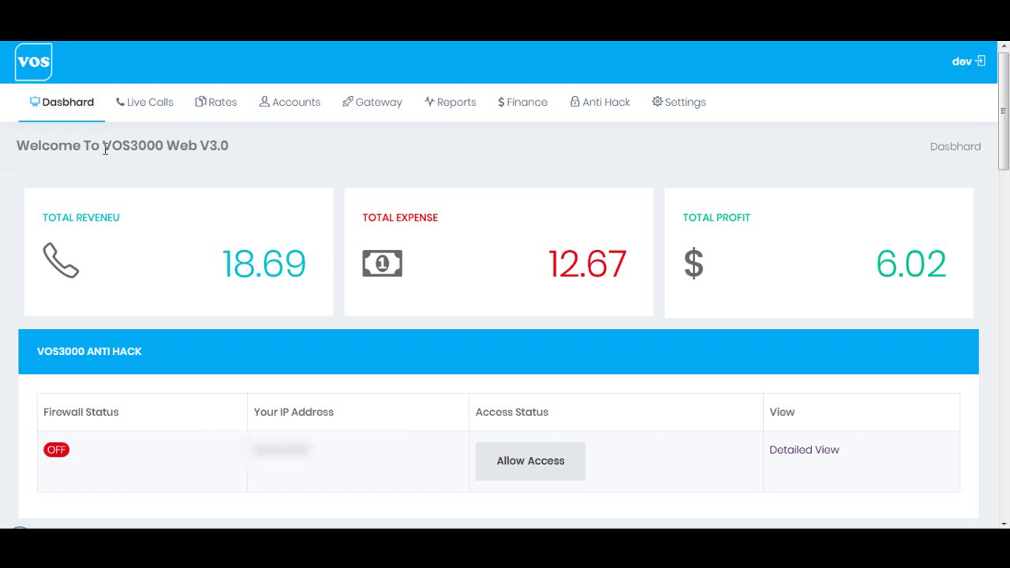
Step: Turn on the VOS Anti Hack protection and dismiss the warning about allowing the current IP
drag(103, 146, 265, 151)
click(274, 150)
mouse_move(608, 119)
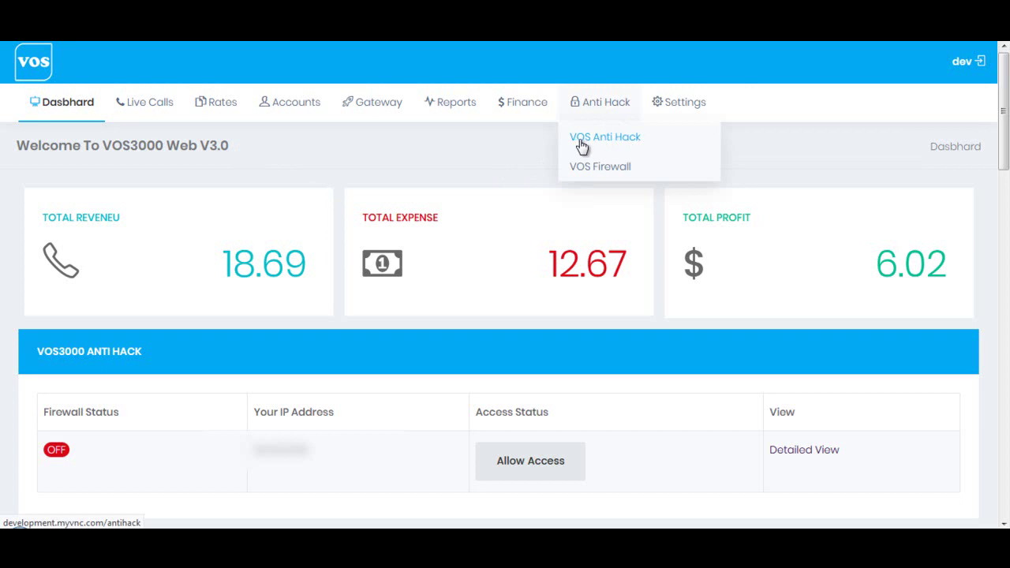
click(651, 138)
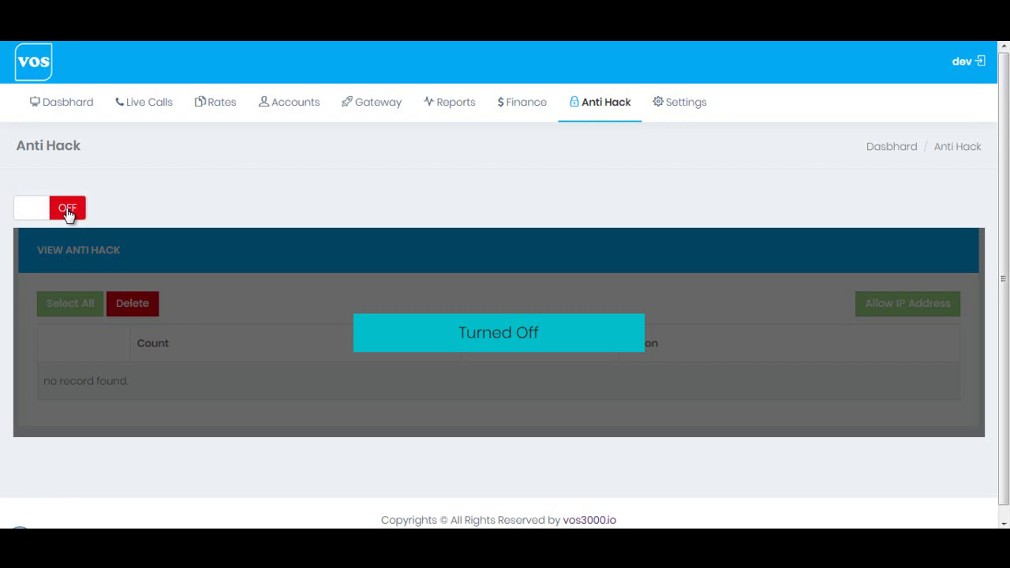
click(45, 213)
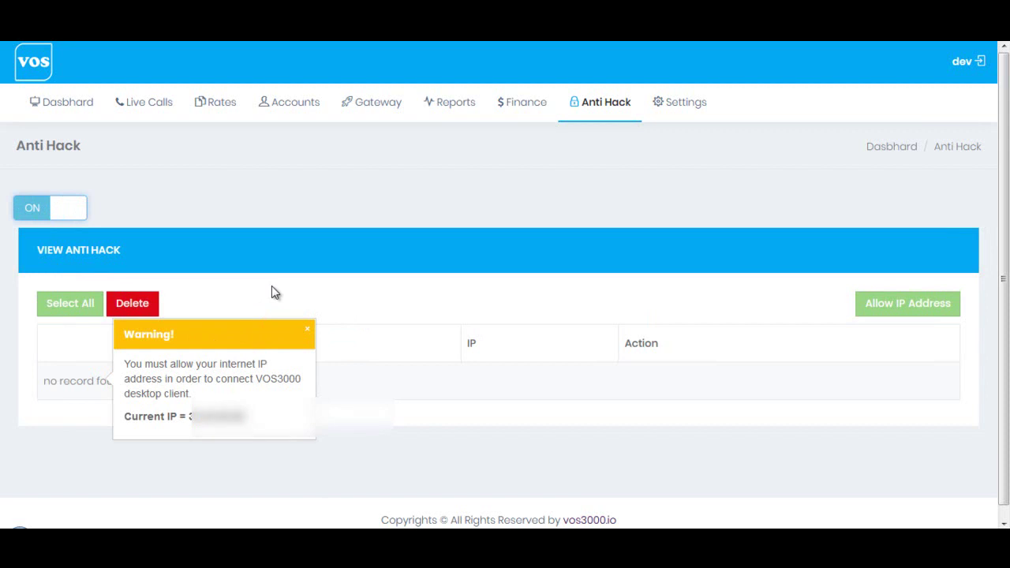
click(241, 338)
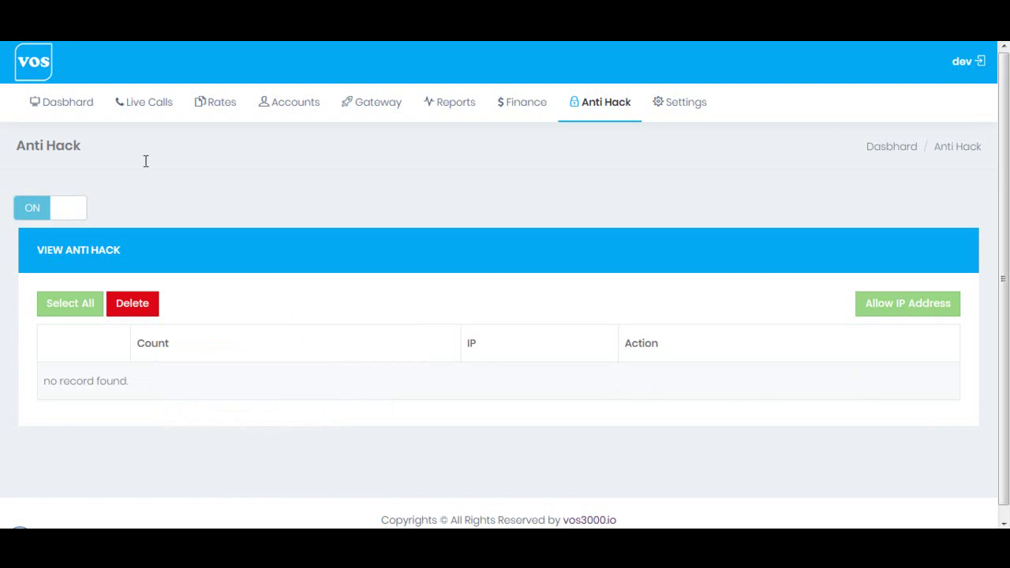
Step: Allow access for the current IP address from the dashboard's VOS3000 Anti Hack section
click(68, 110)
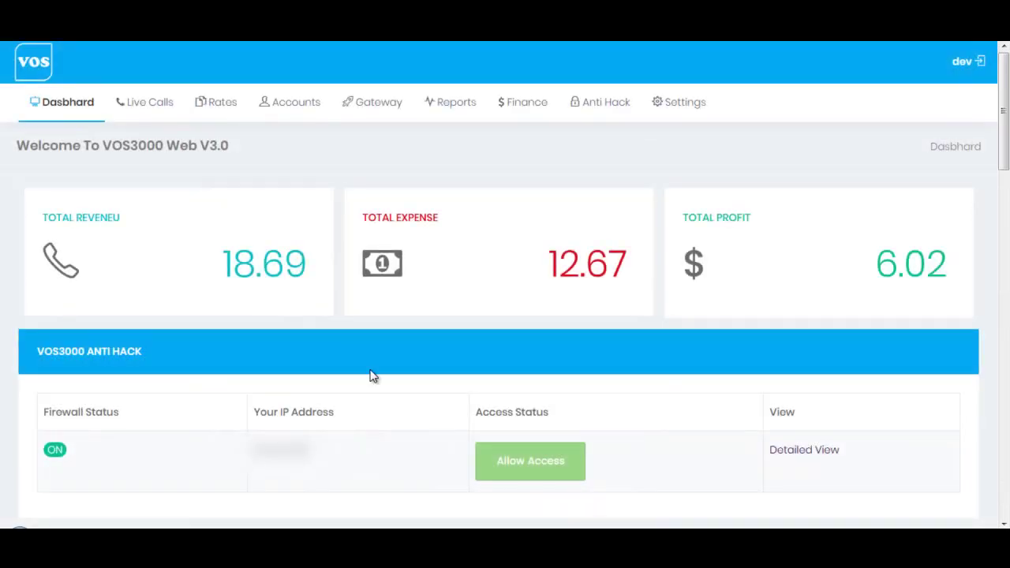
click(499, 471)
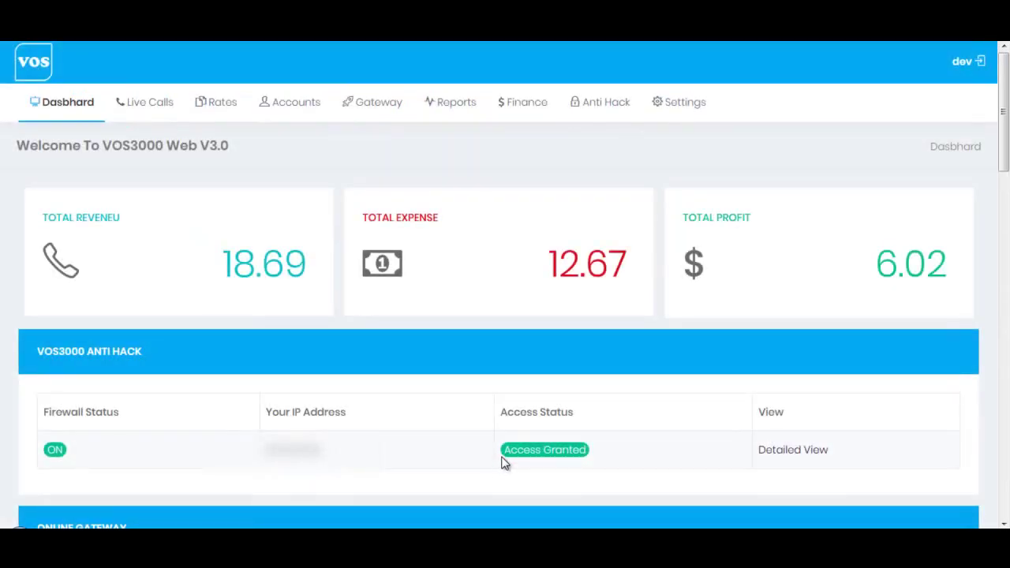
drag(506, 457, 586, 453)
click(537, 450)
Step: Delete all allowed IP records from the VOS Anti Hack list and turn Anti Hack off
mouse_move(588, 106)
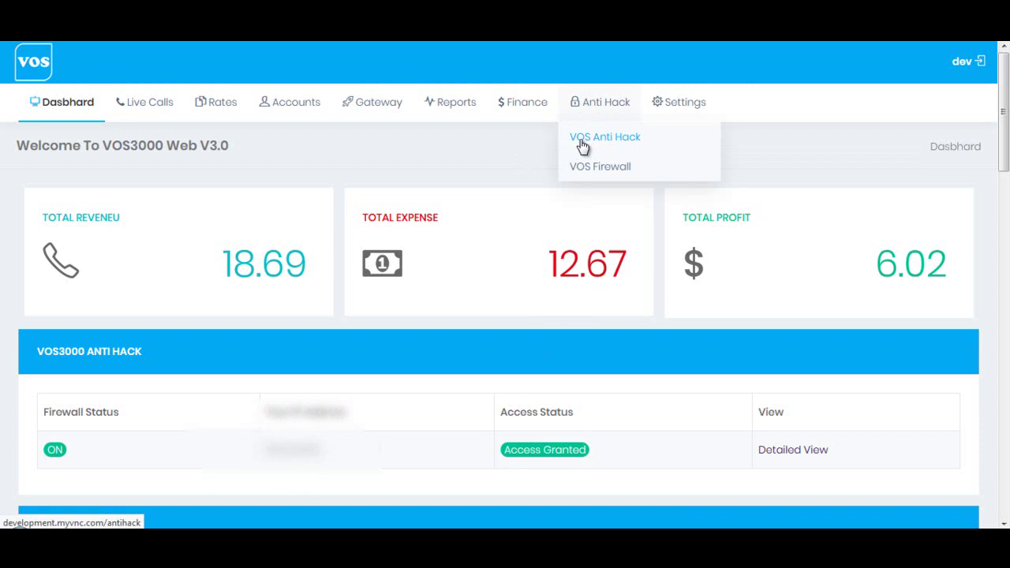
click(635, 142)
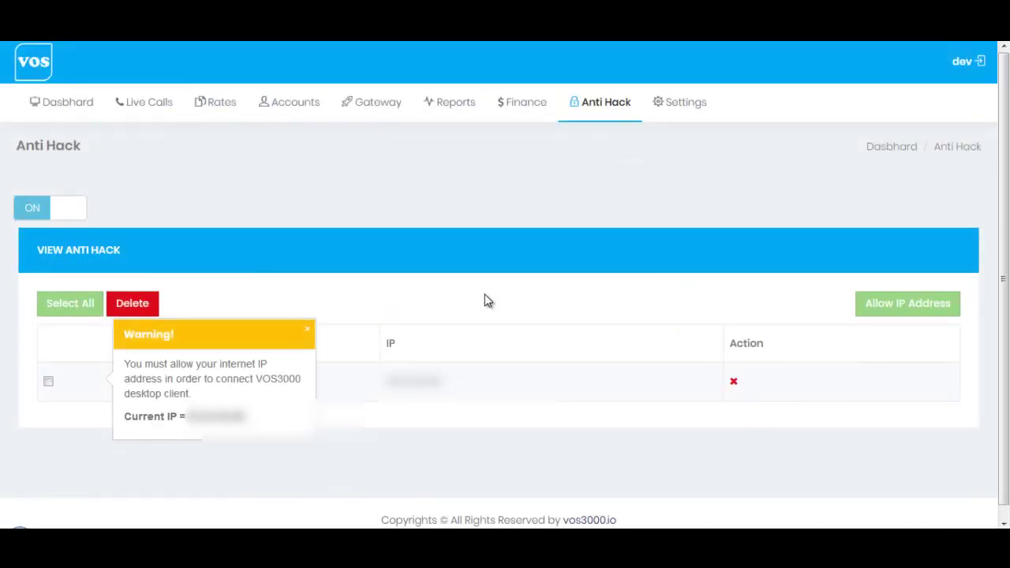
click(303, 332)
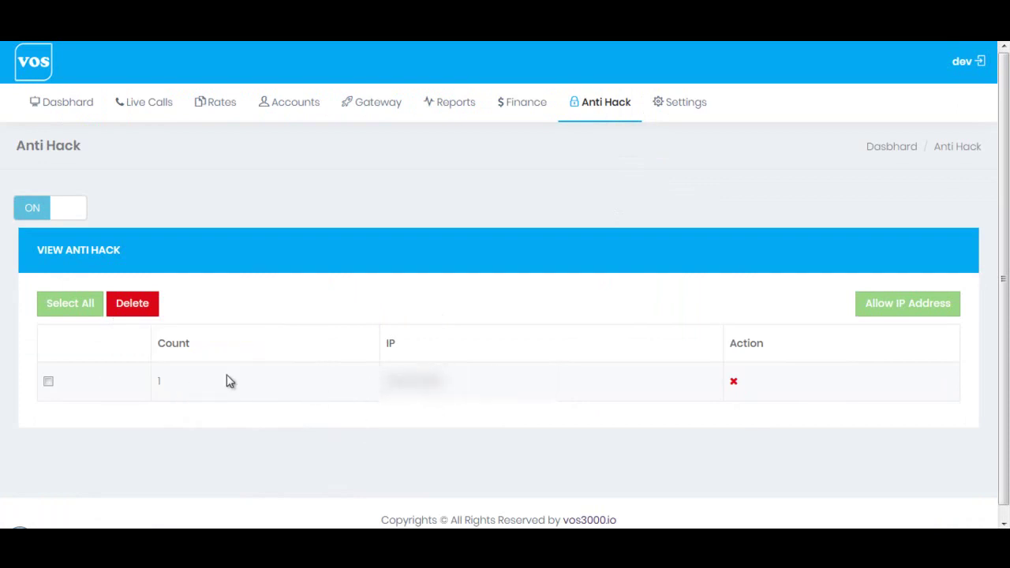
click(70, 305)
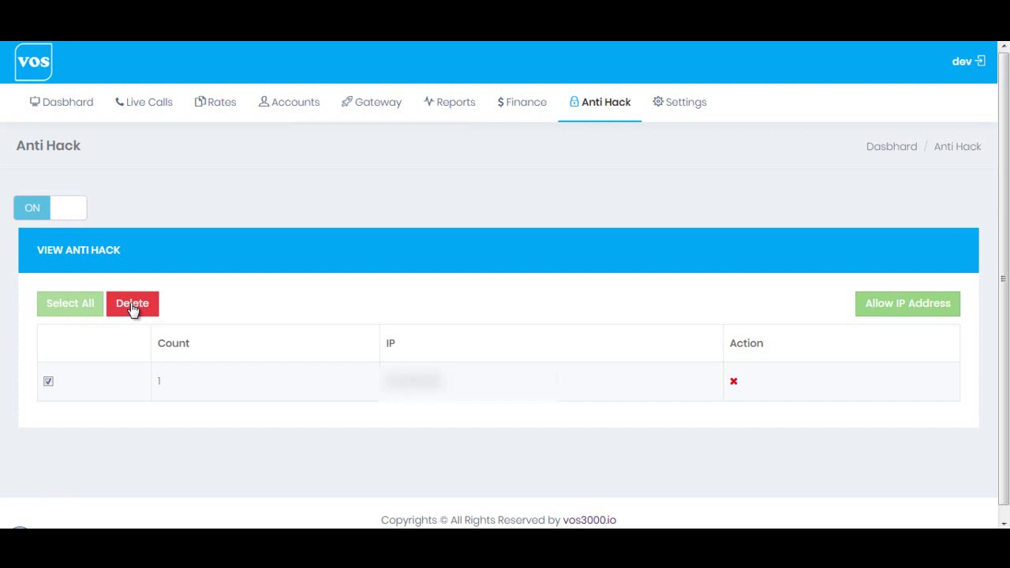
click(897, 309)
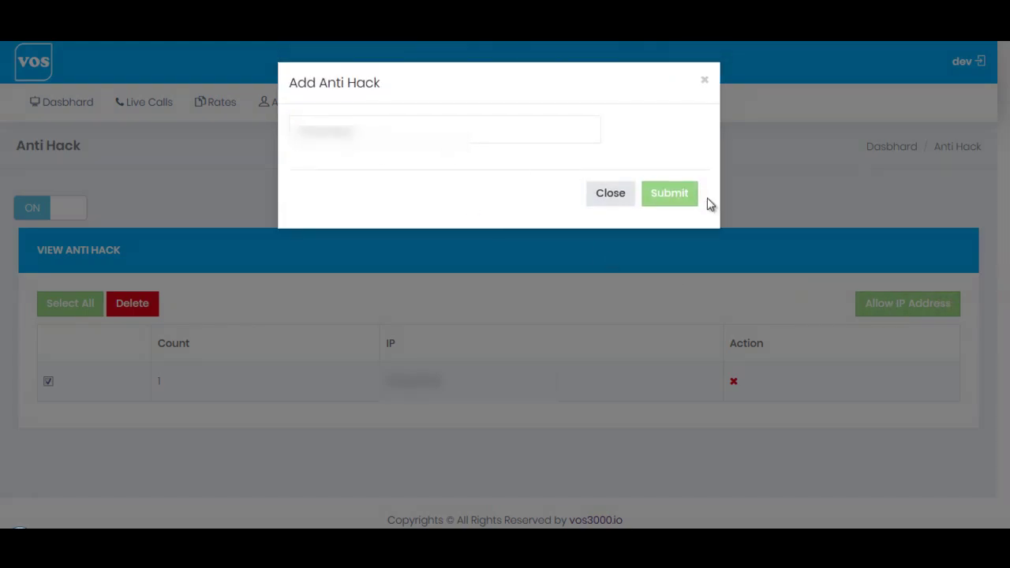
click(610, 194)
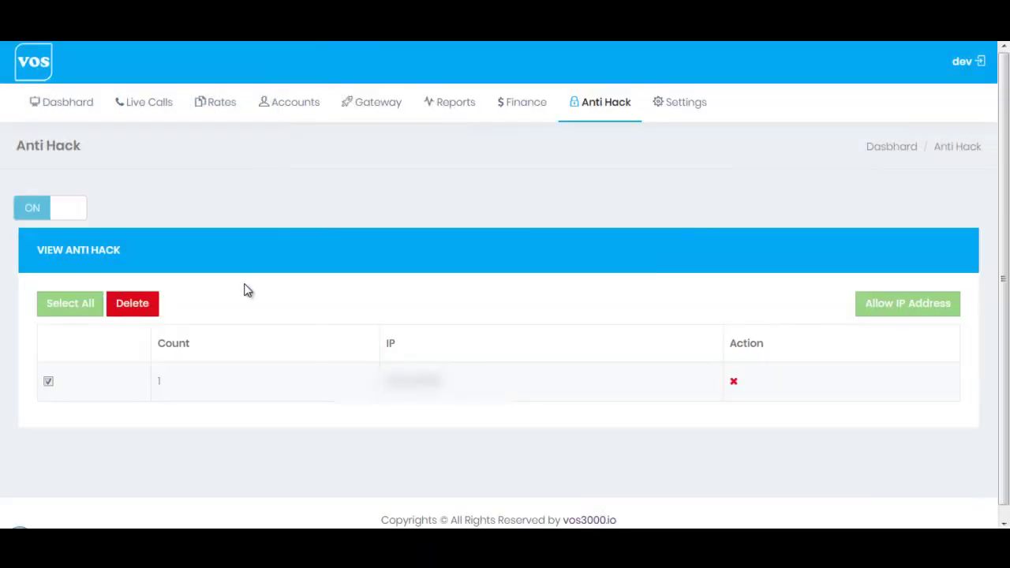
click(140, 304)
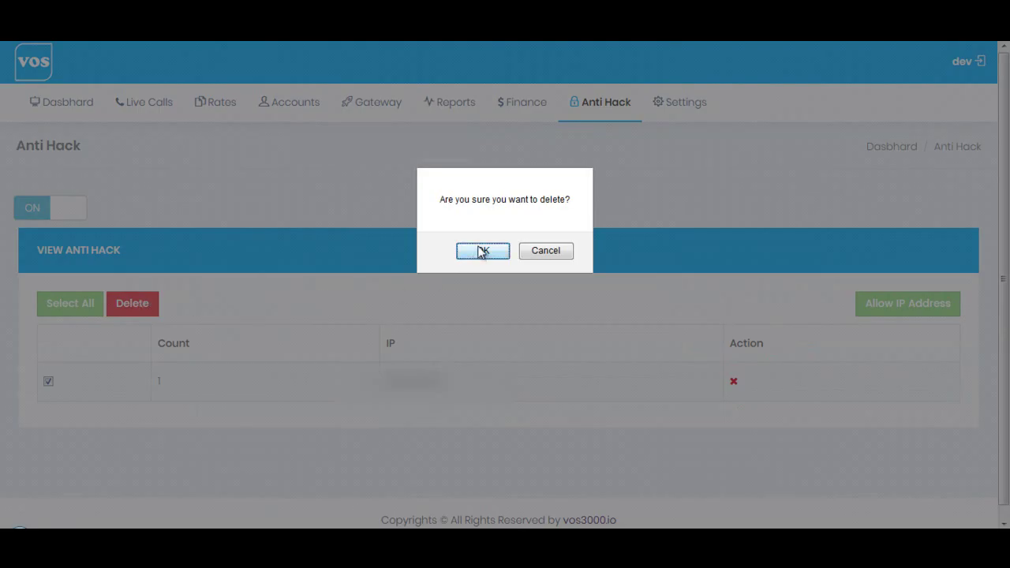
click(479, 250)
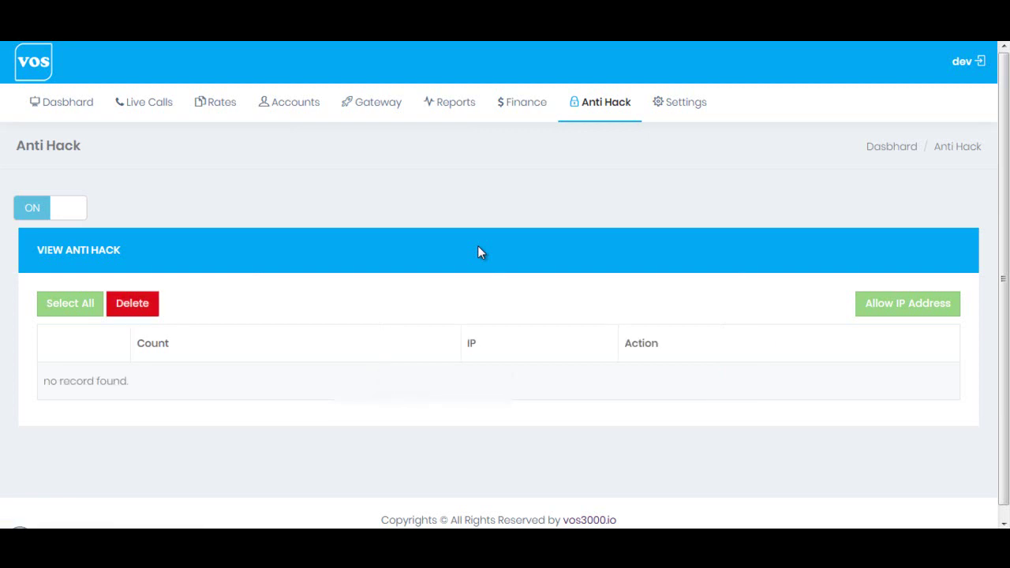
click(68, 210)
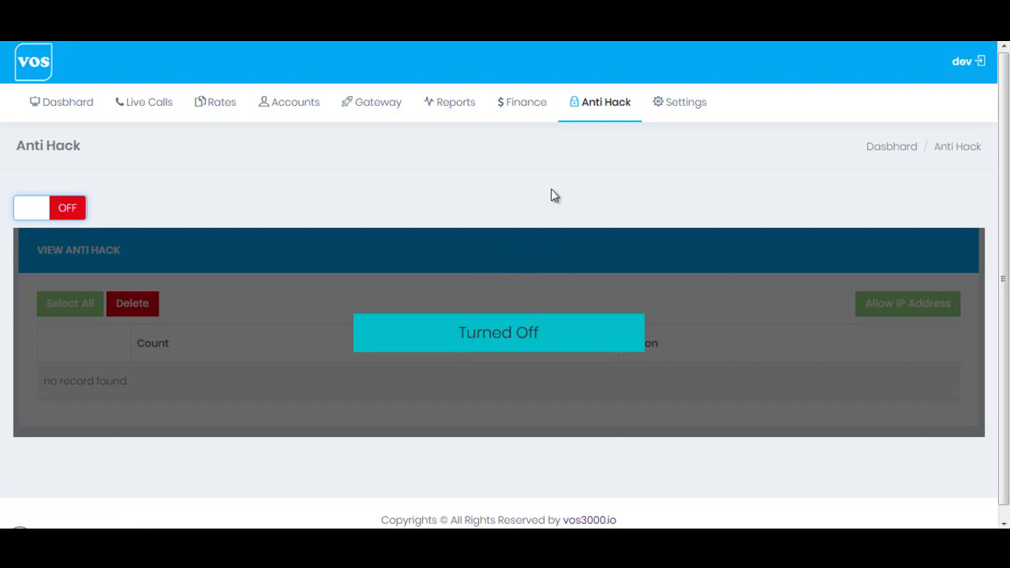
Step: Turn on Calls IP Authentication in VOS Firewall and dismiss the SIP communication warning
mouse_move(603, 127)
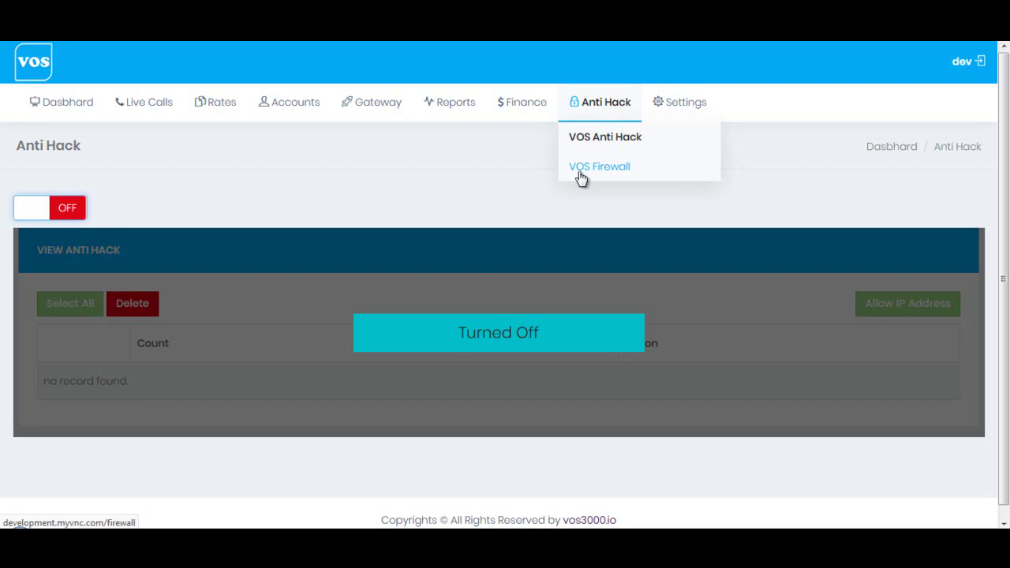
click(650, 169)
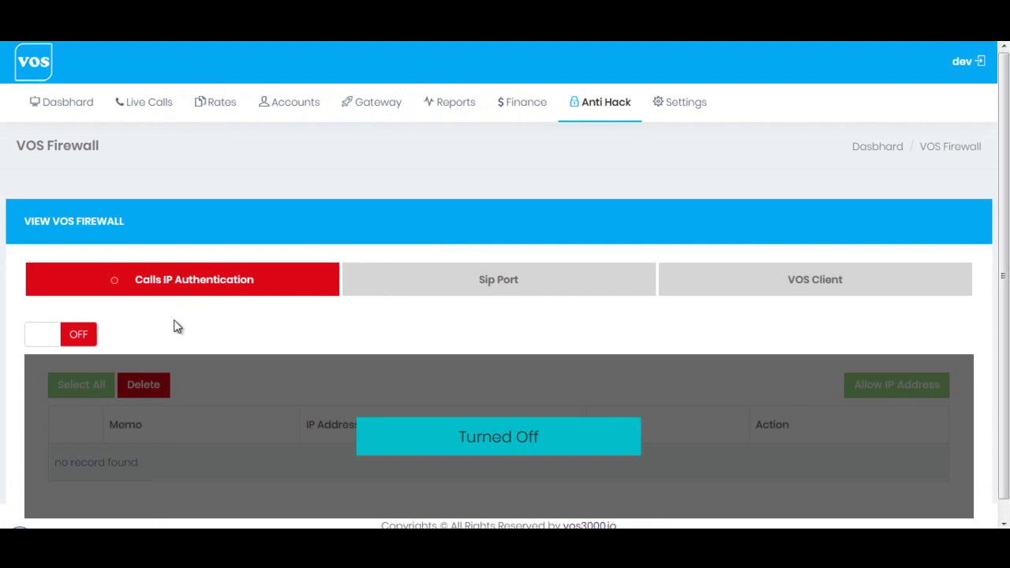
click(73, 339)
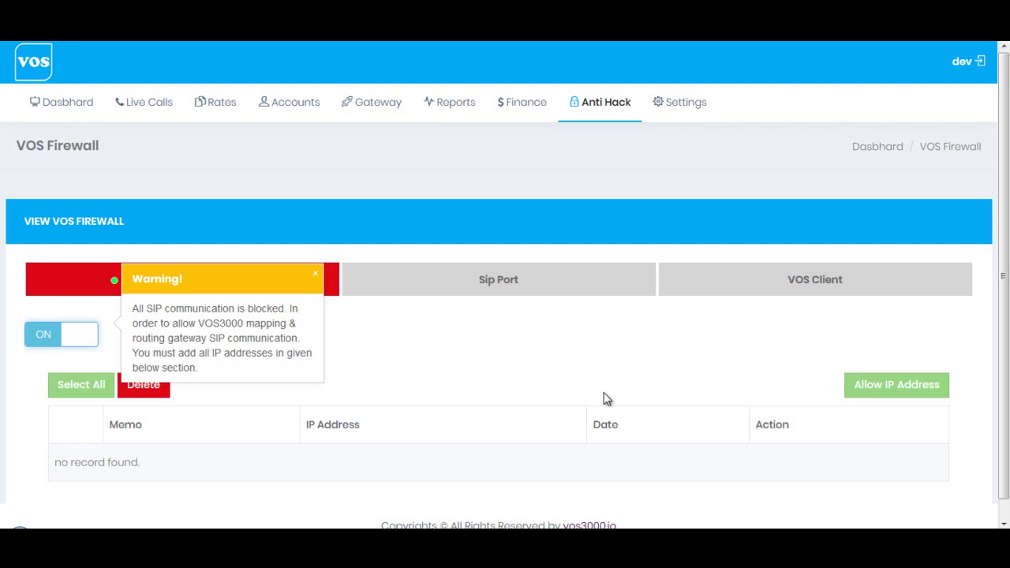
click(247, 288)
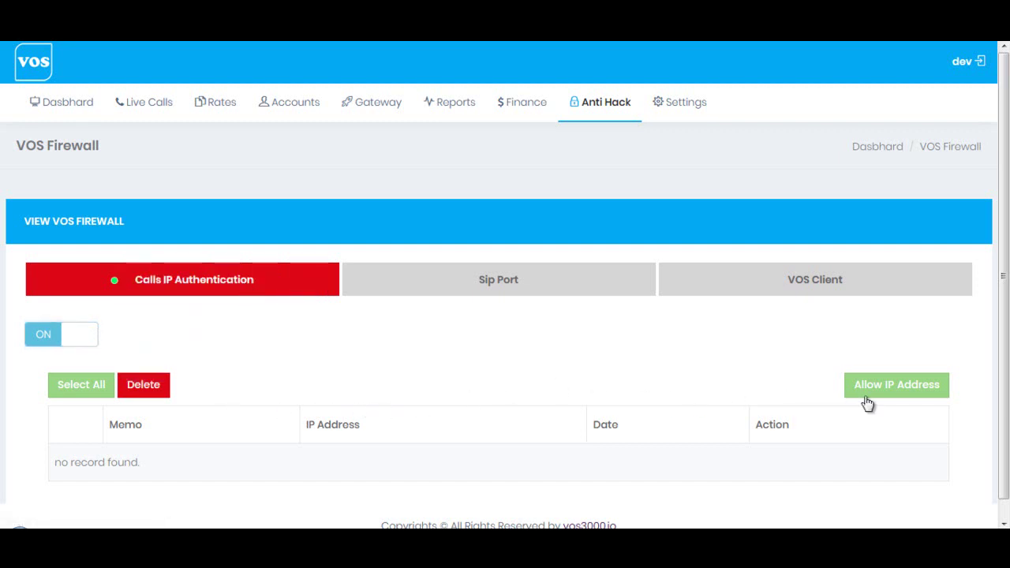
Step: Add an allowed firewall IP address for the customer with the memo "Test Customer Mapping IP"
click(878, 392)
click(878, 392)
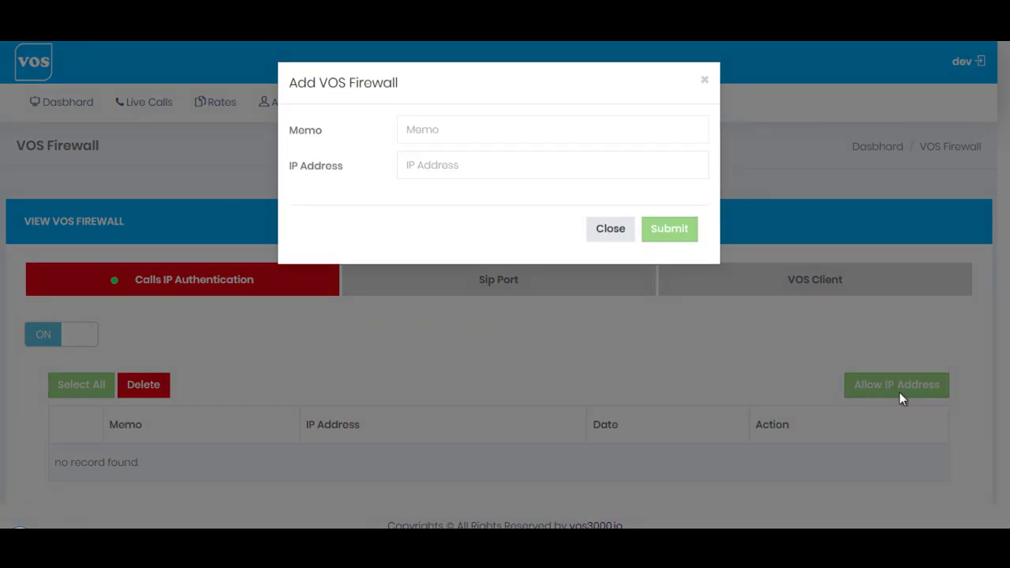
click(467, 167)
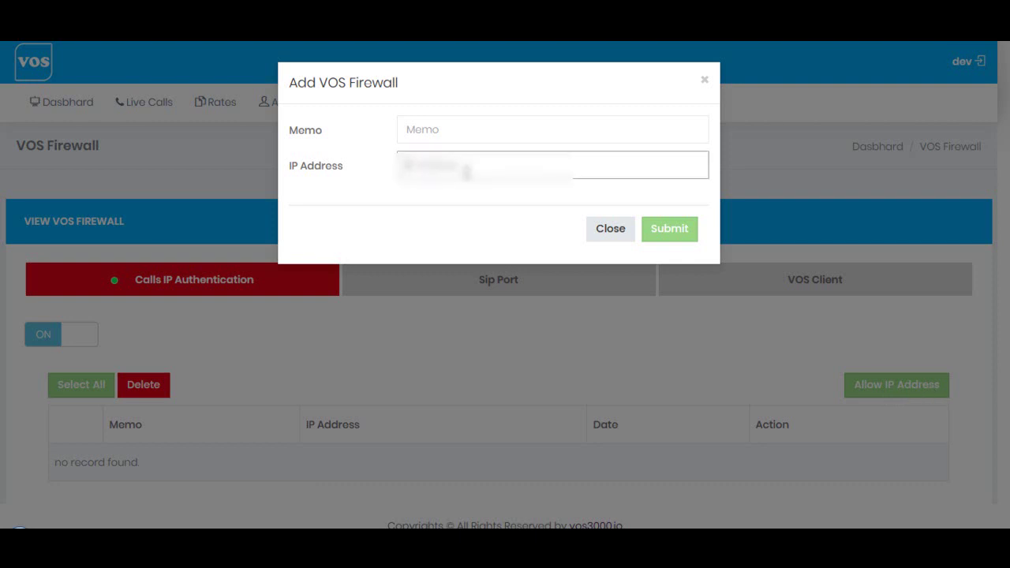
click(459, 128)
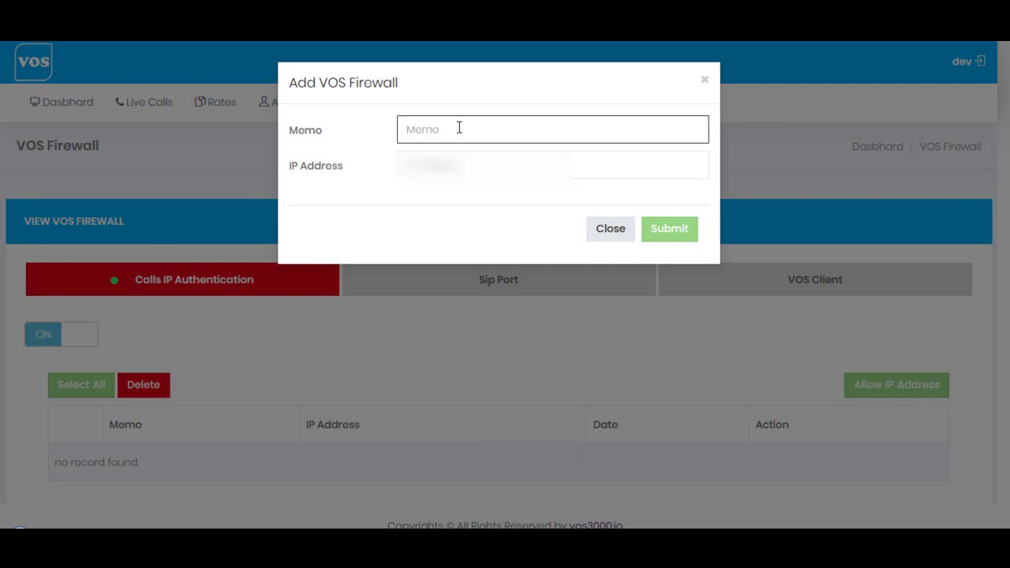
text(Test Customer Mapping IP)
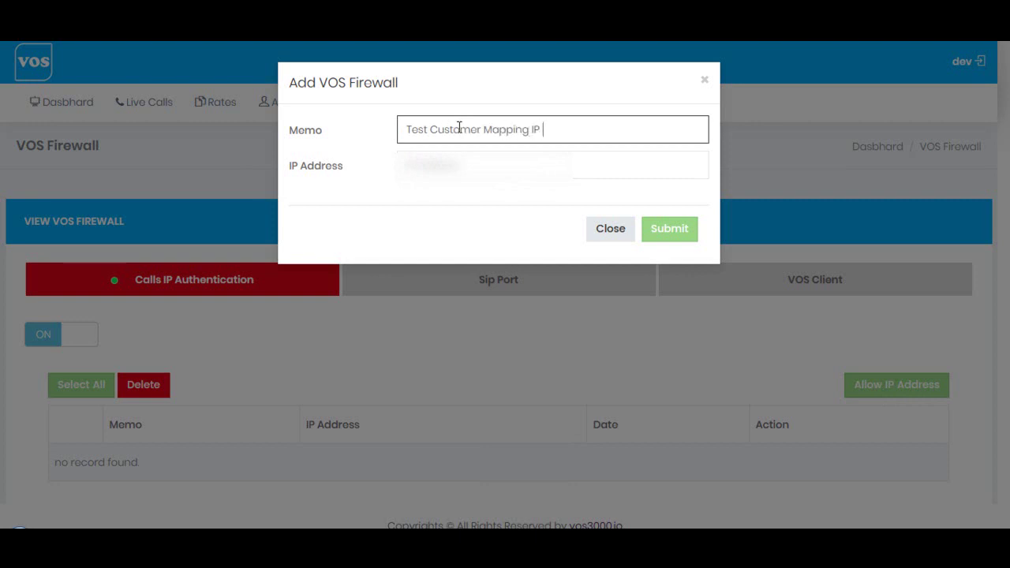
key(Tab)
text(192)
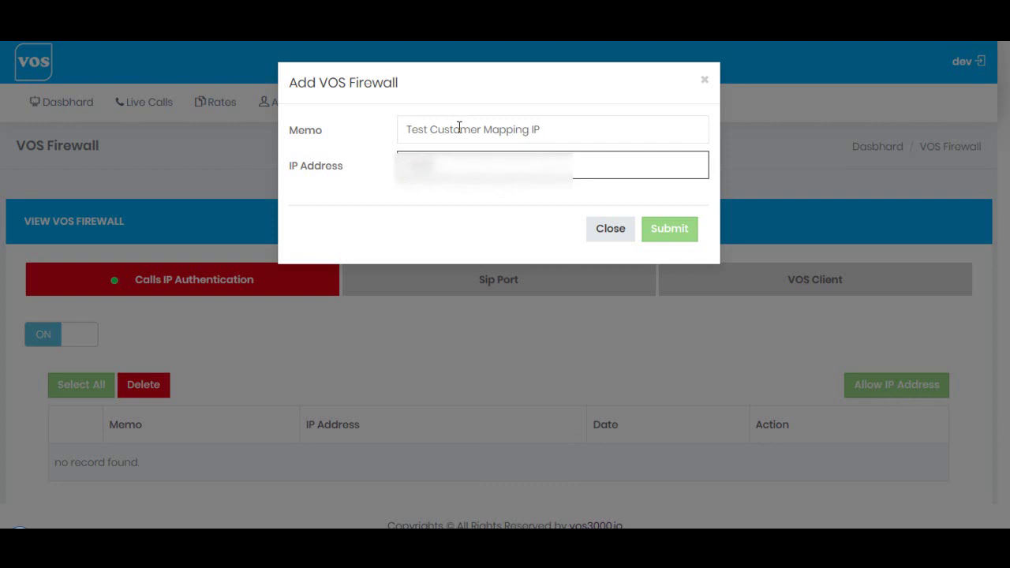
click(660, 230)
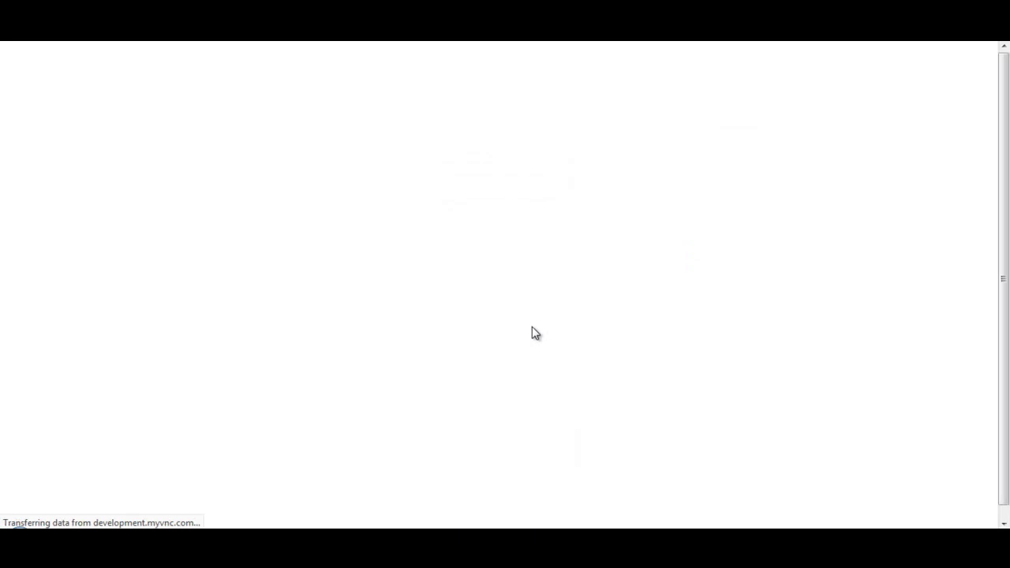
scroll(615, 376, down, 1)
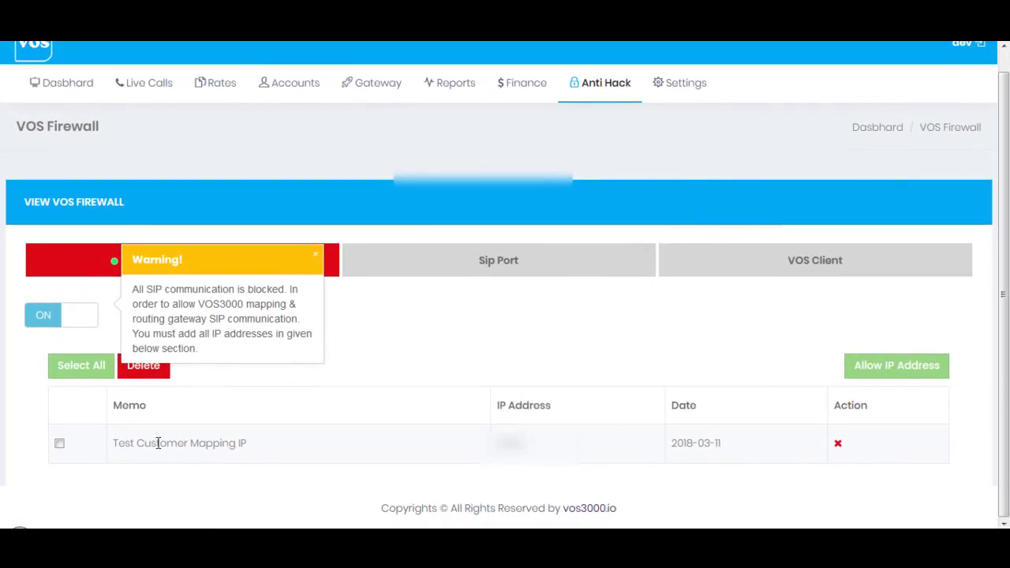
drag(116, 443, 247, 441)
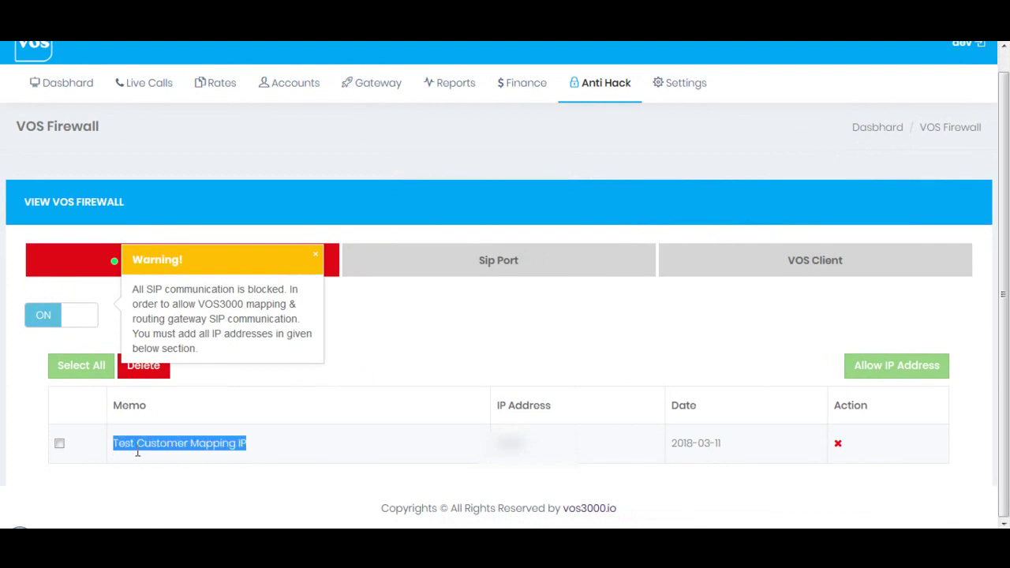
click(288, 446)
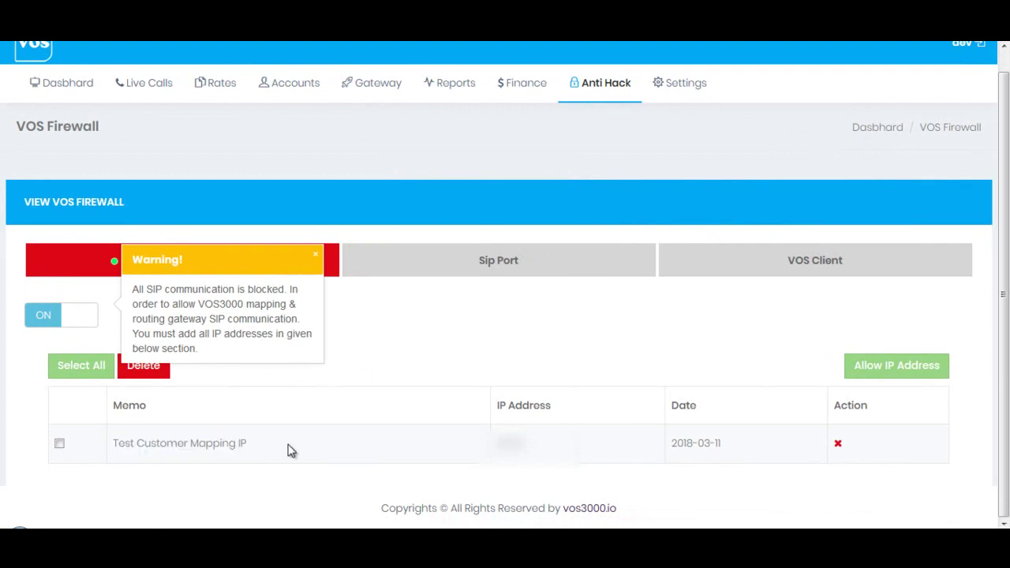
Step: Add an allowed firewall IP address for the vendor with the memo "Test Vendor Routing IP"
click(888, 368)
click(440, 140)
text(Test Ven)
text(ddor)
key(BackSpace)
key(BackSpace)
key(BackSpace)
text(or)
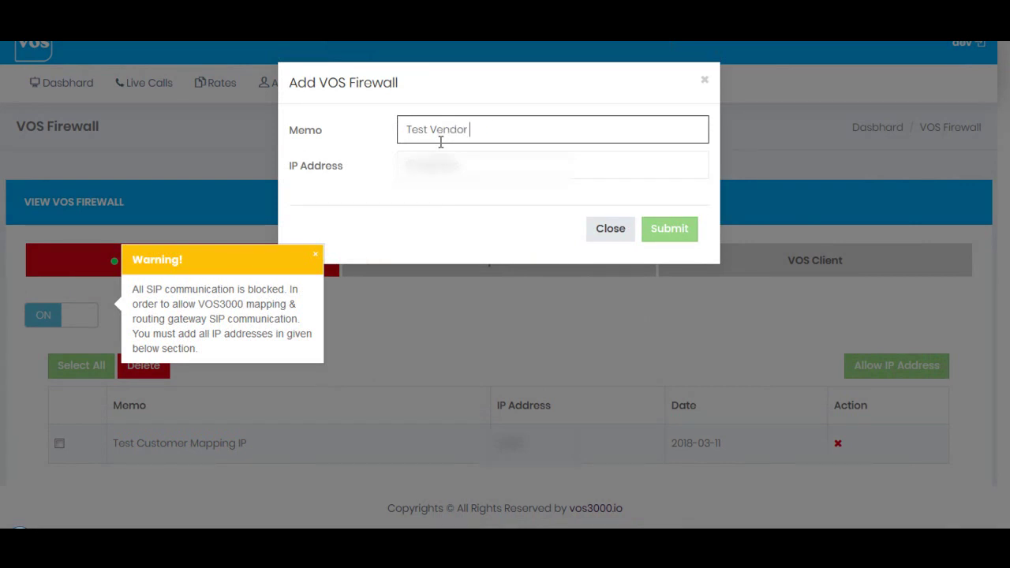
text( Routing IP)
key(Tab)
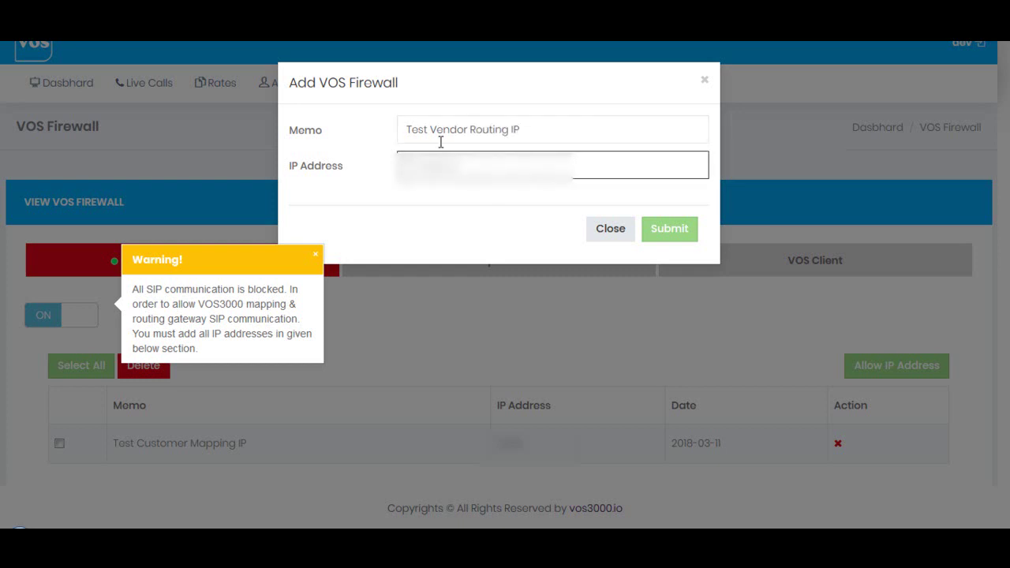
text(192.)
drag(473, 168, 392, 171)
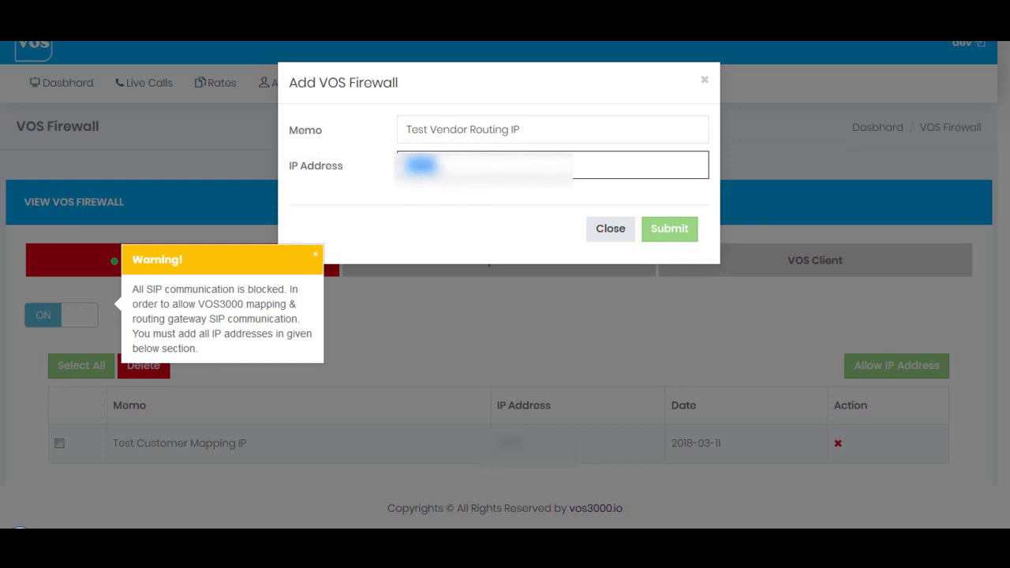
click(463, 170)
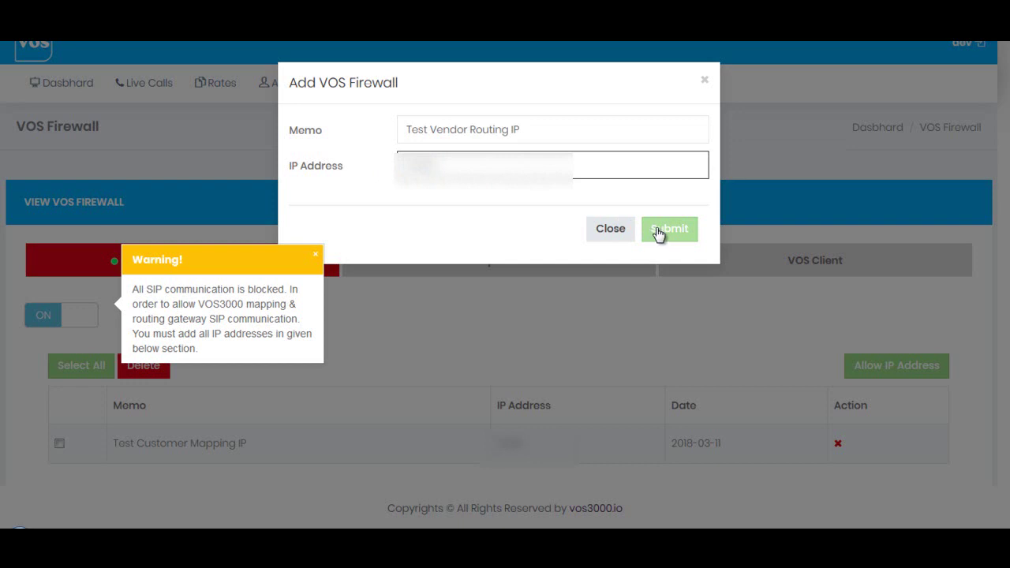
drag(501, 167, 394, 162)
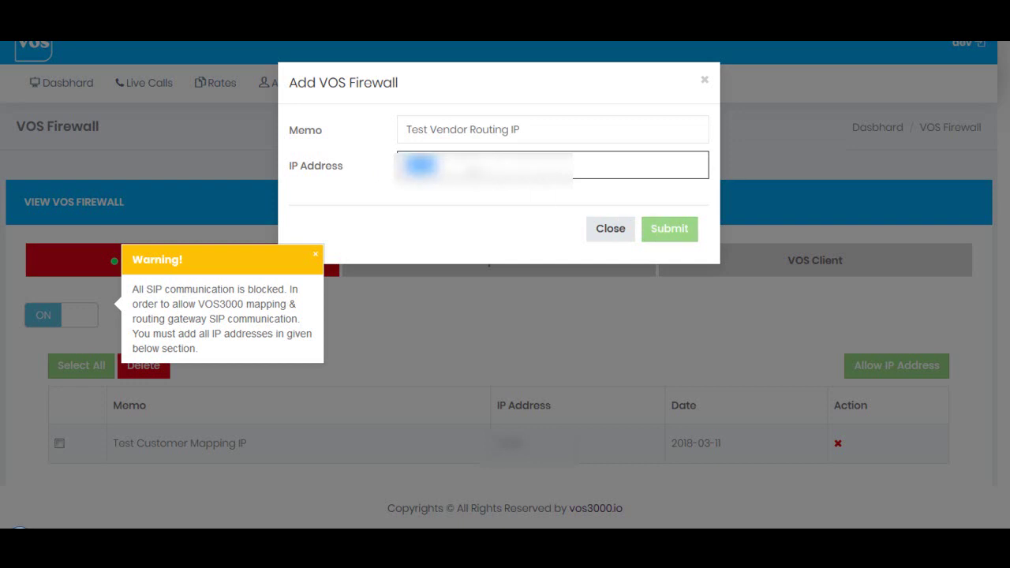
click(669, 229)
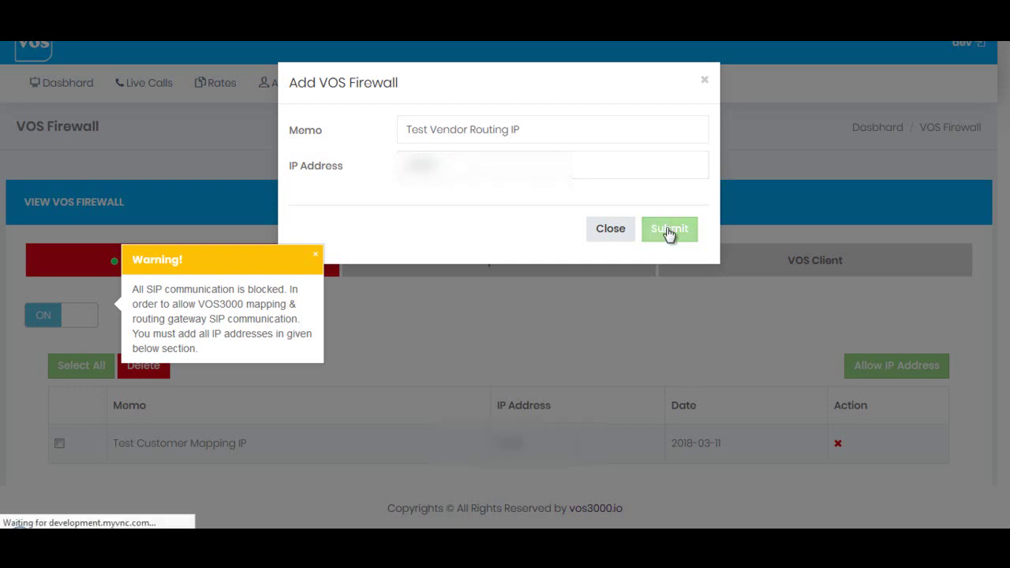
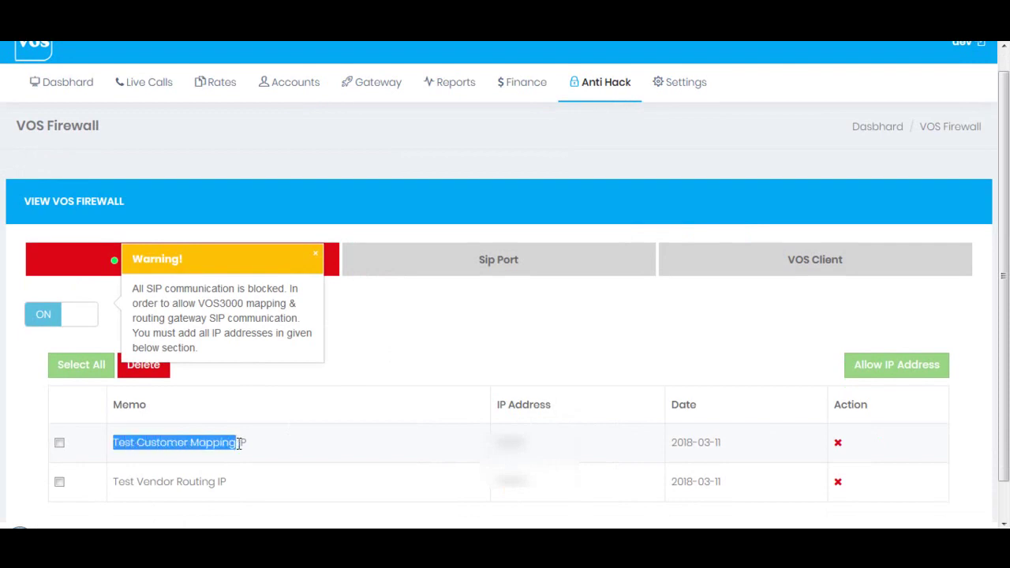
Step: Review the allowed customer and vendor IP memos, then examine the Calls IP Authentication state and the Sip Port on Firewall values
drag(149, 481, 228, 482)
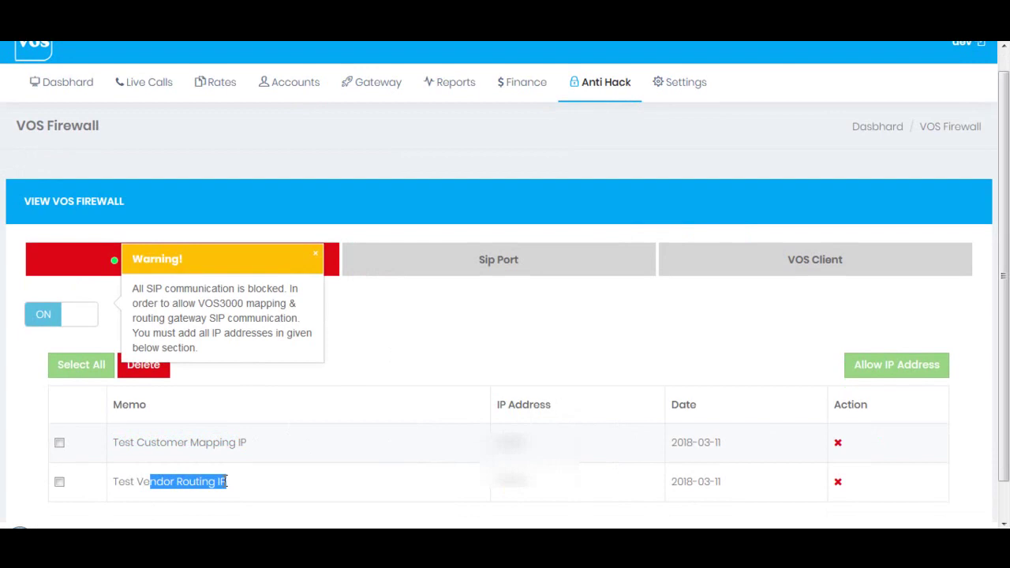
click(393, 476)
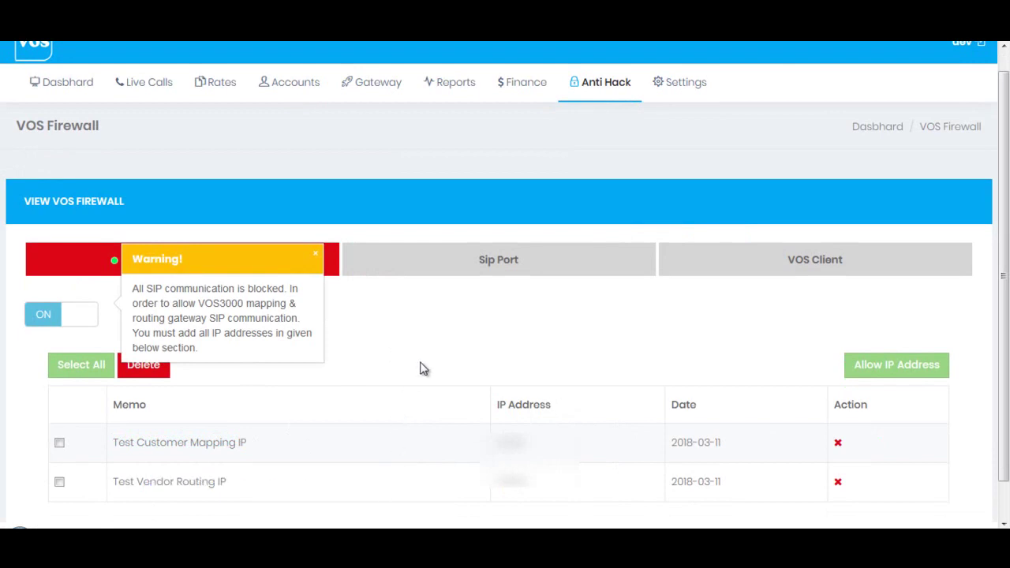
click(468, 270)
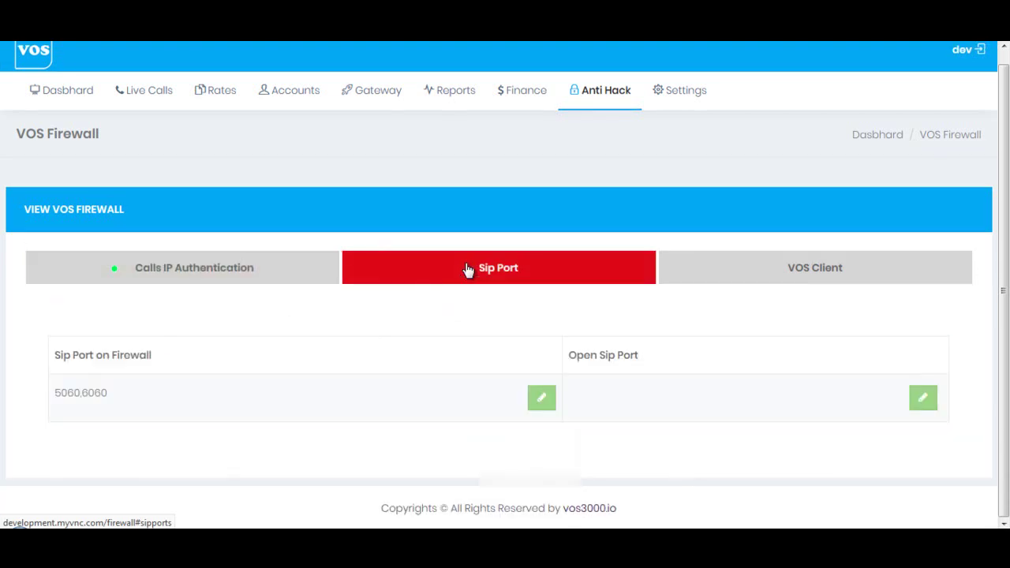
drag(56, 394, 77, 399)
click(61, 397)
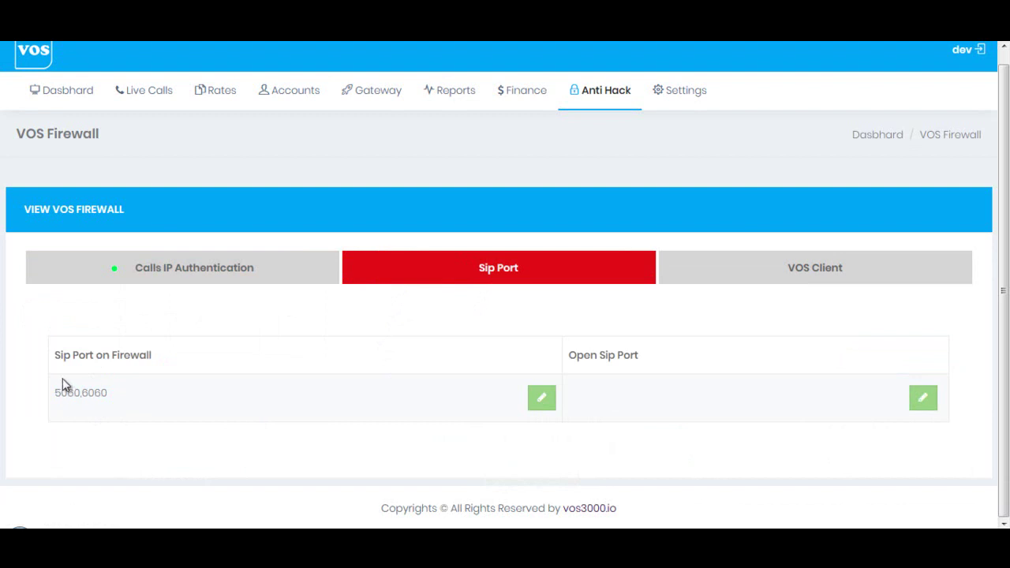
click(225, 270)
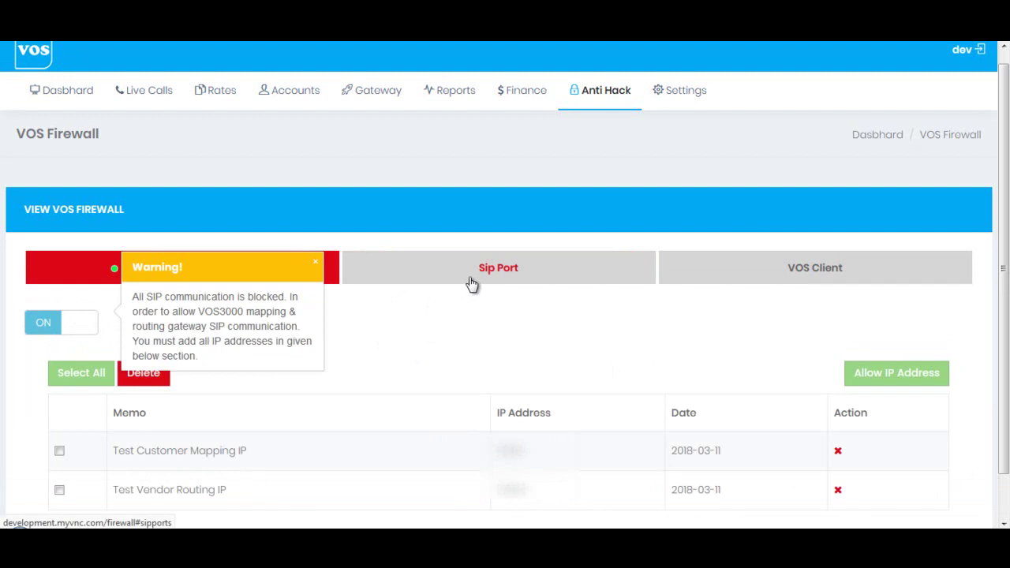
click(294, 276)
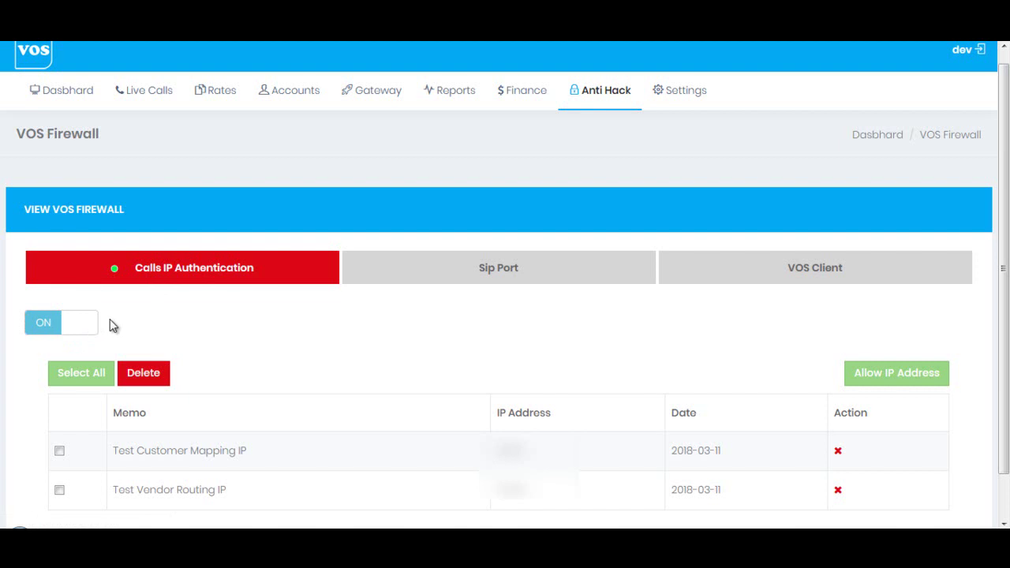
click(460, 272)
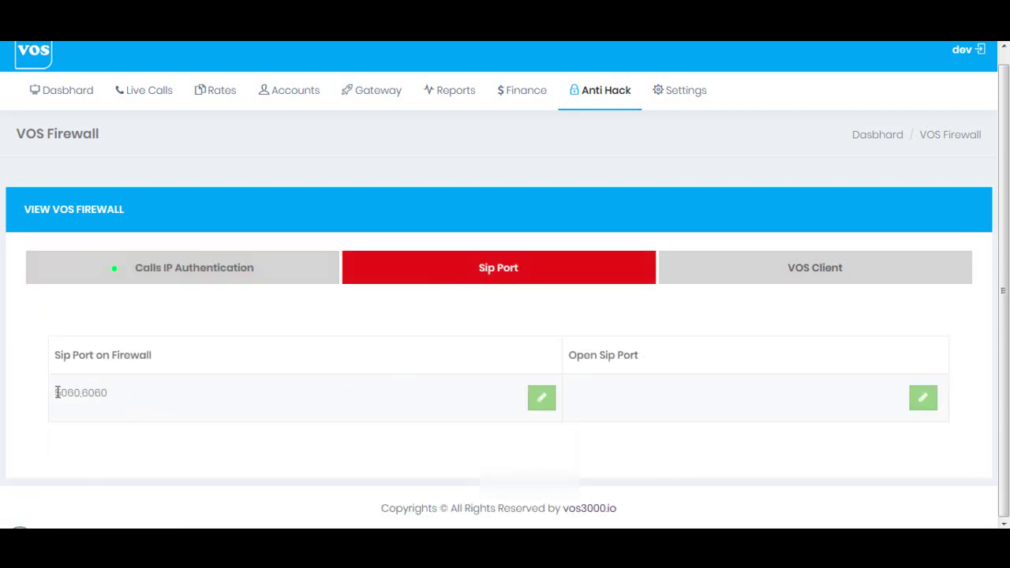
drag(57, 392, 109, 392)
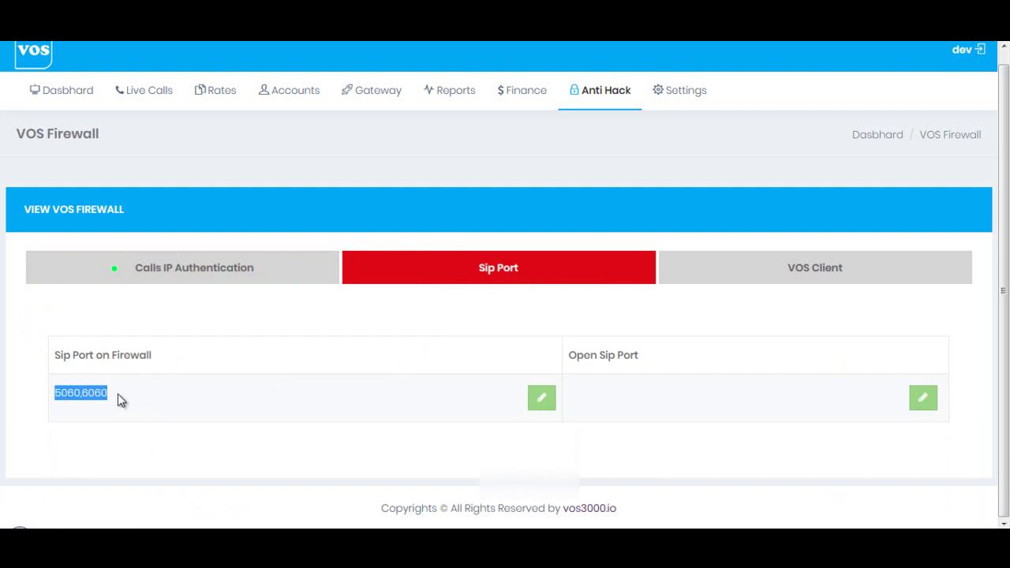
click(87, 396)
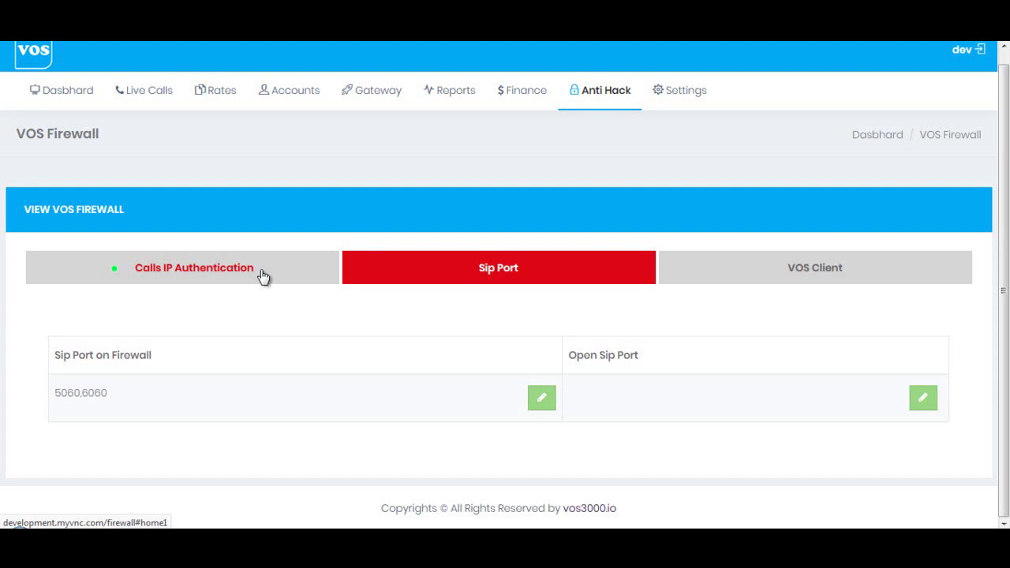
Step: Remove port 6060 from Sip Port on Firewall, leaving only 5060, and submit the update
click(541, 400)
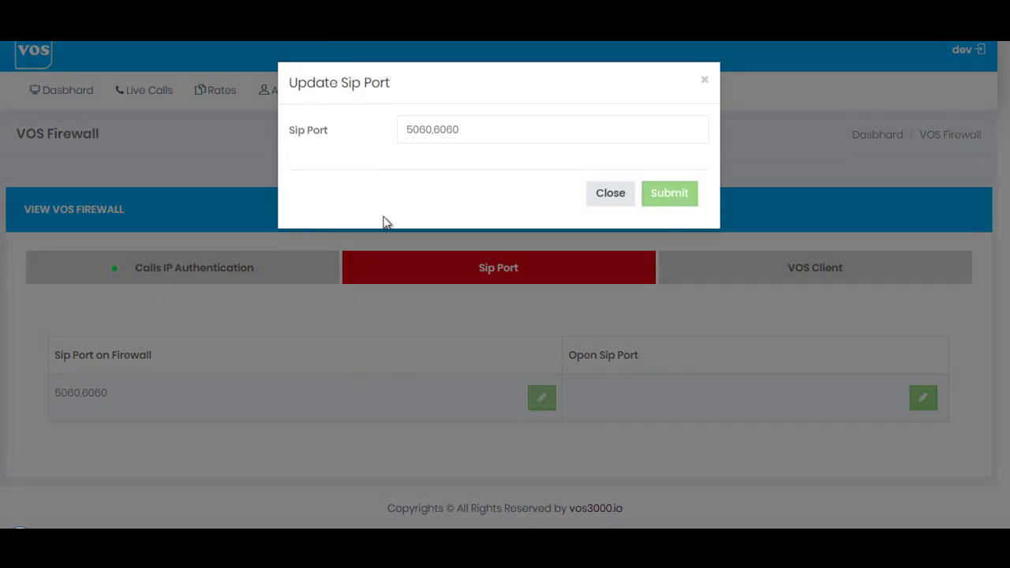
drag(434, 130, 471, 131)
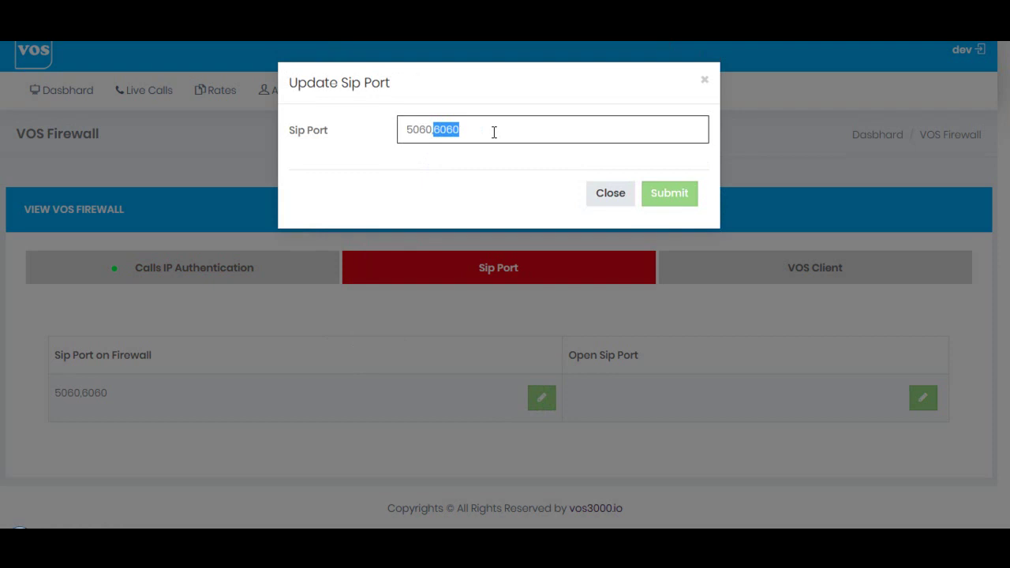
key(BackSpace)
key(BackSpace)
click(650, 195)
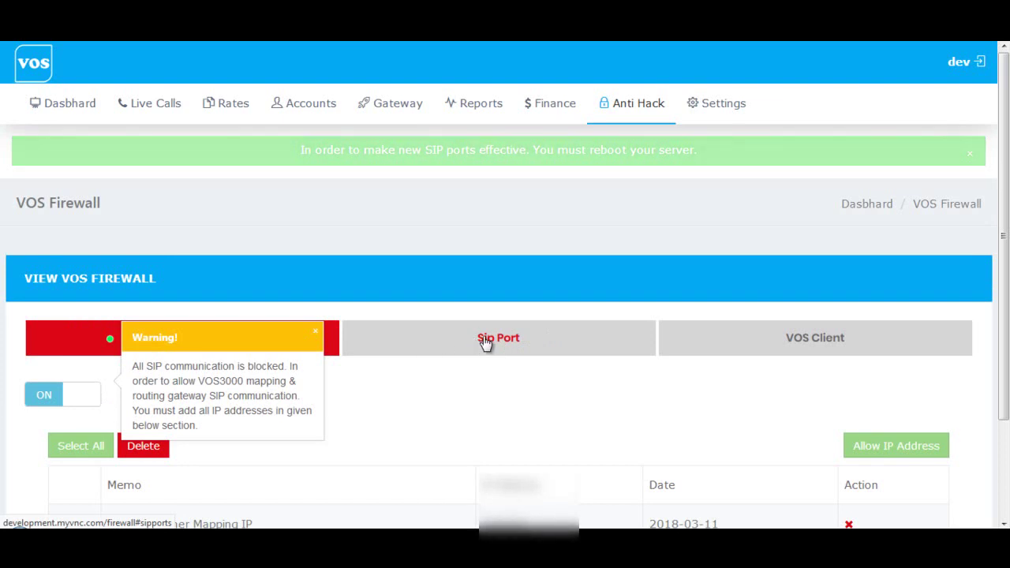
Step: Dismiss the SIP communication warning and examine the updated Sip Port on Firewall entry in the Sip Port section
click(218, 345)
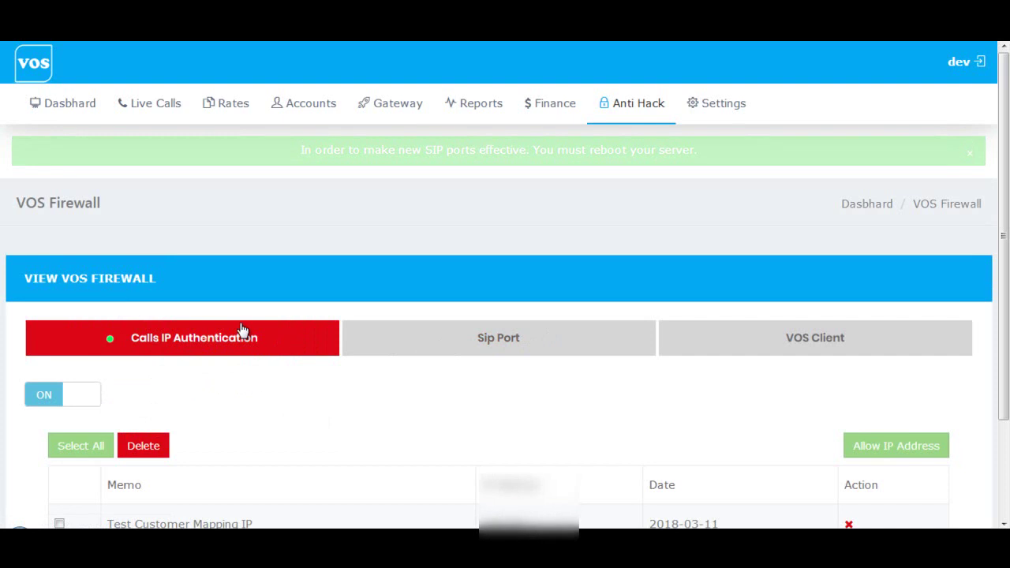
click(498, 345)
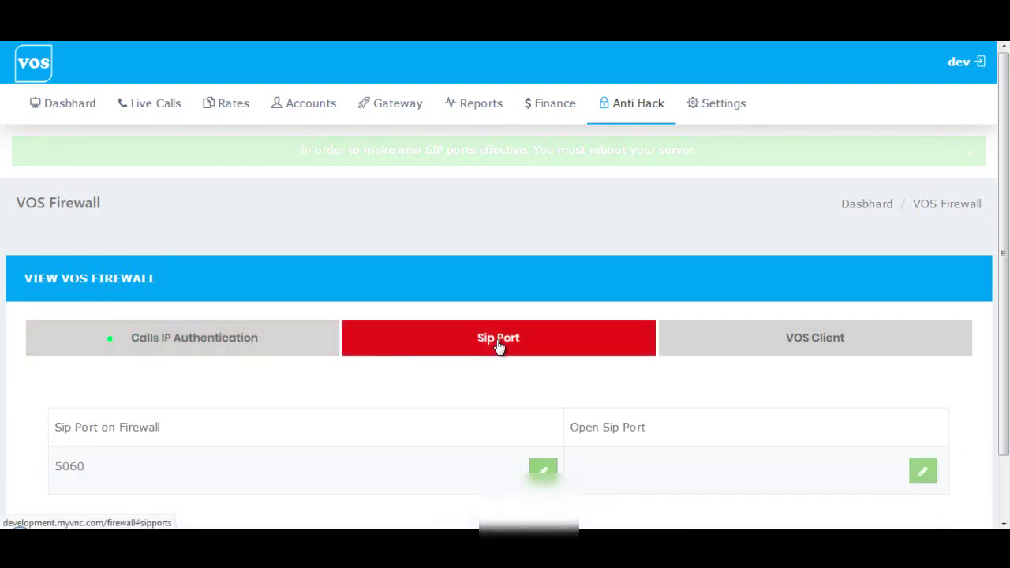
scroll(217, 419, down, 2)
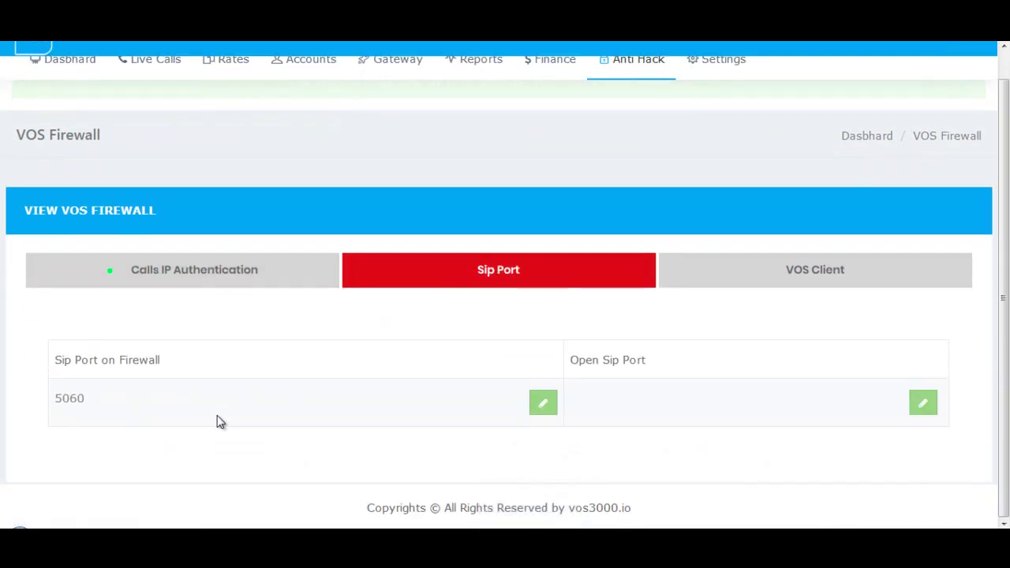
drag(55, 399, 88, 404)
scroll(117, 404, up, 1)
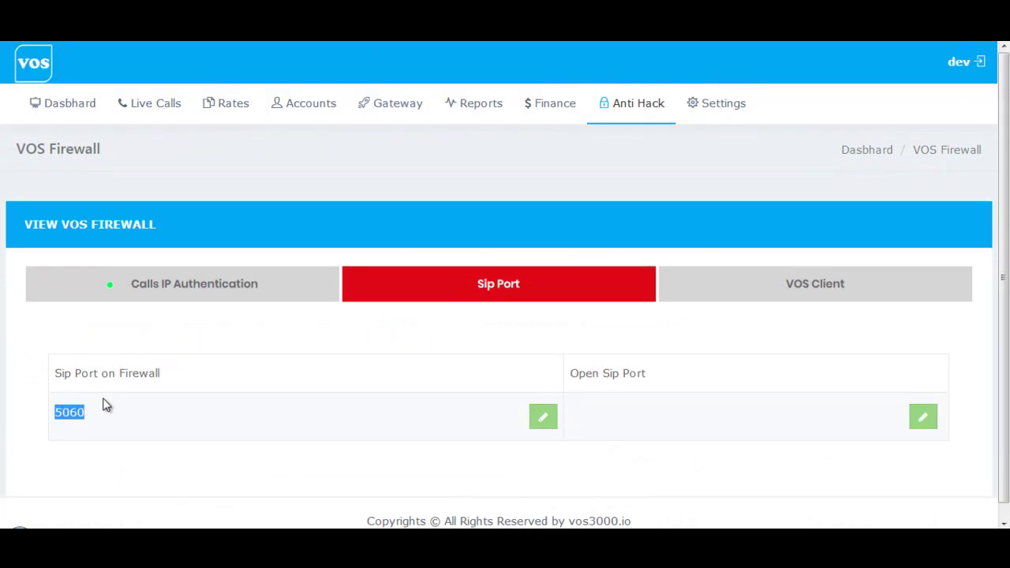
click(57, 418)
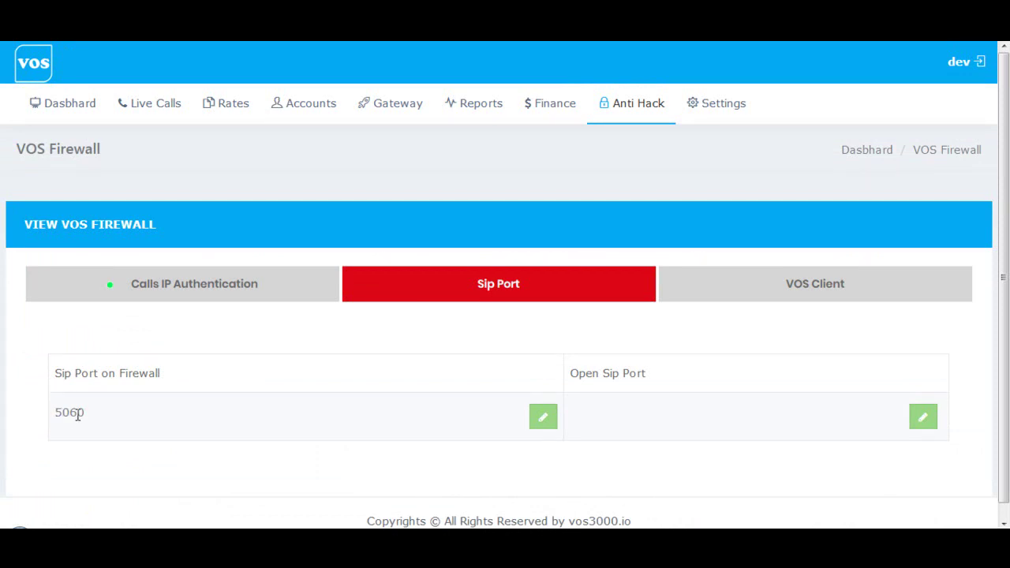
drag(55, 413, 82, 412)
click(225, 411)
drag(56, 413, 85, 417)
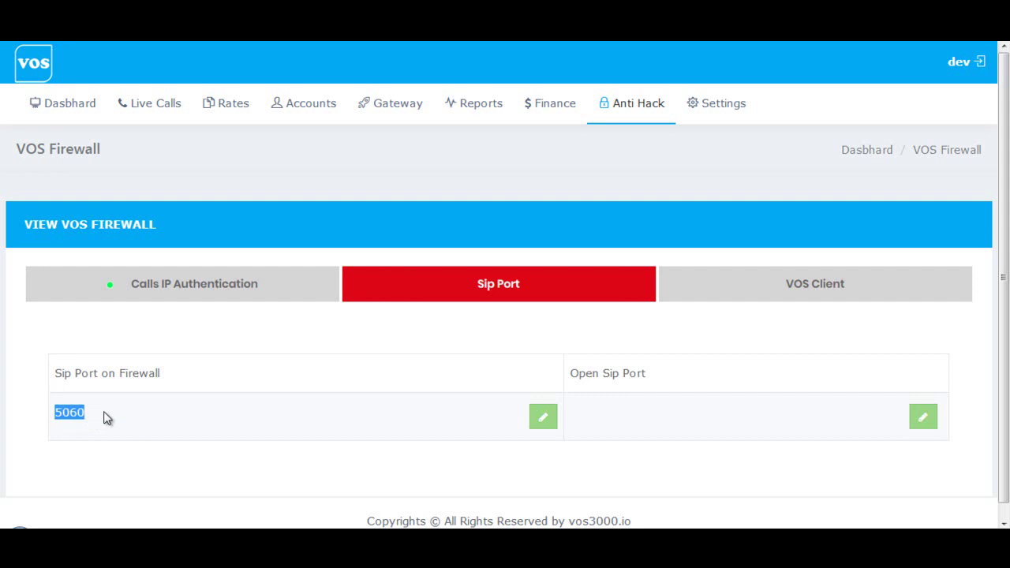
click(111, 411)
Step: Set the Open Sip Port to 5086, submit it, and check the entry in the Sip Port section
click(924, 418)
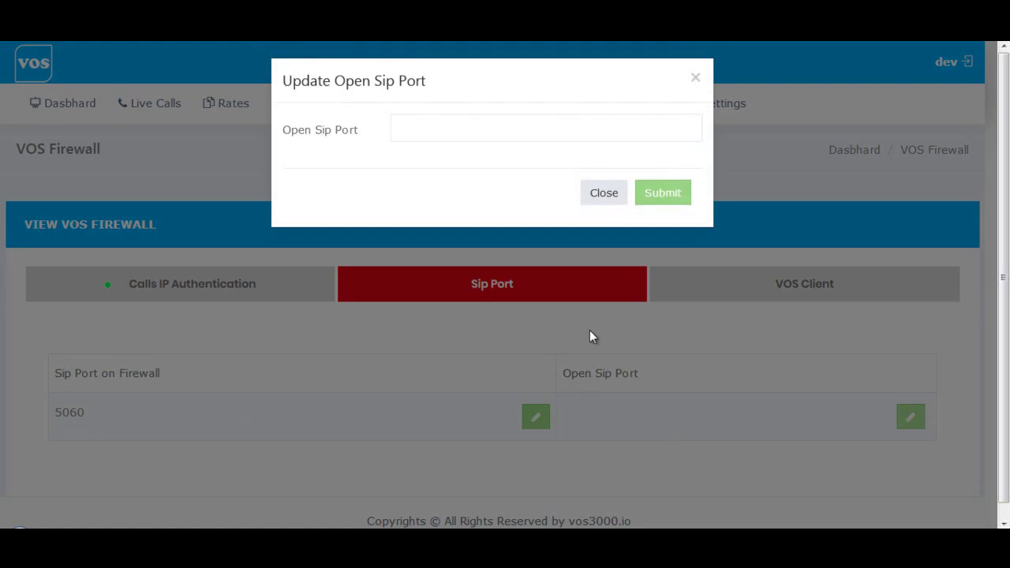
click(450, 135)
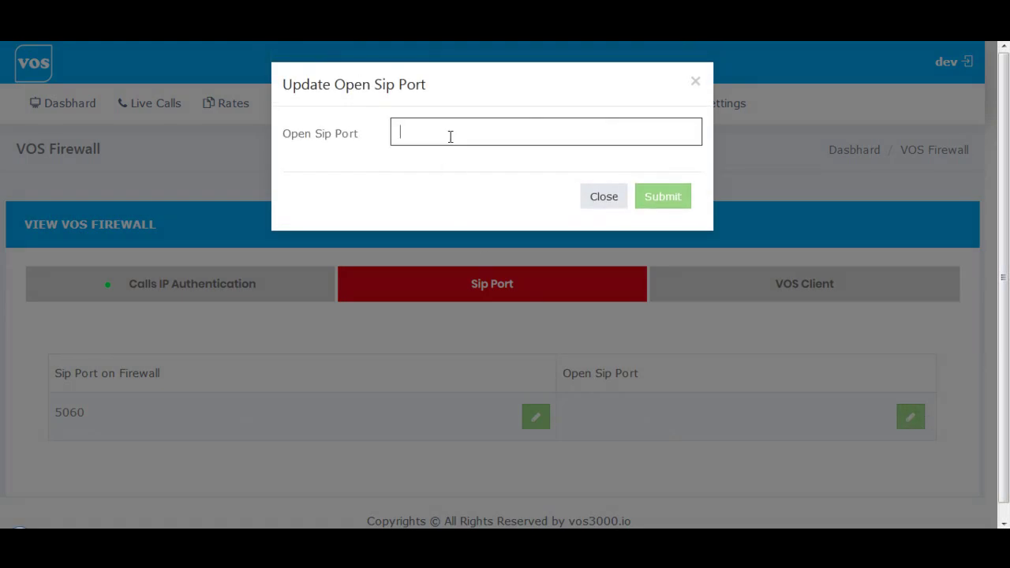
text(5086)
click(670, 200)
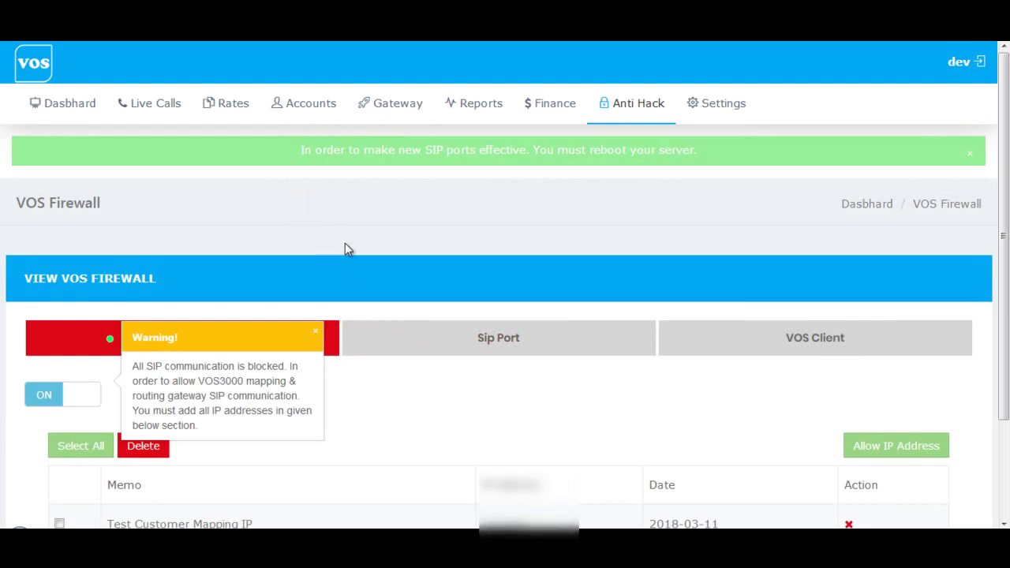
drag(301, 150, 693, 150)
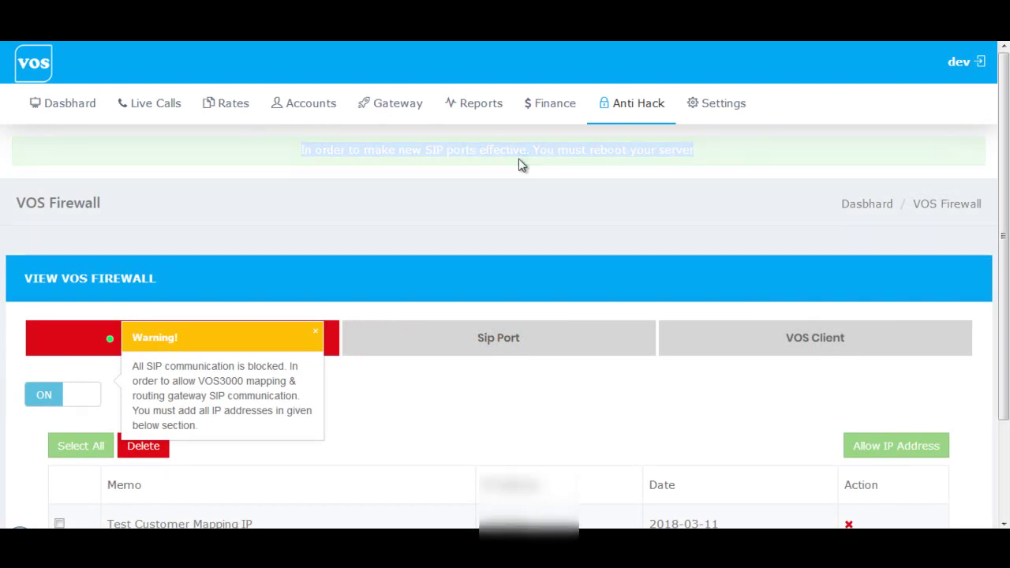
click(497, 329)
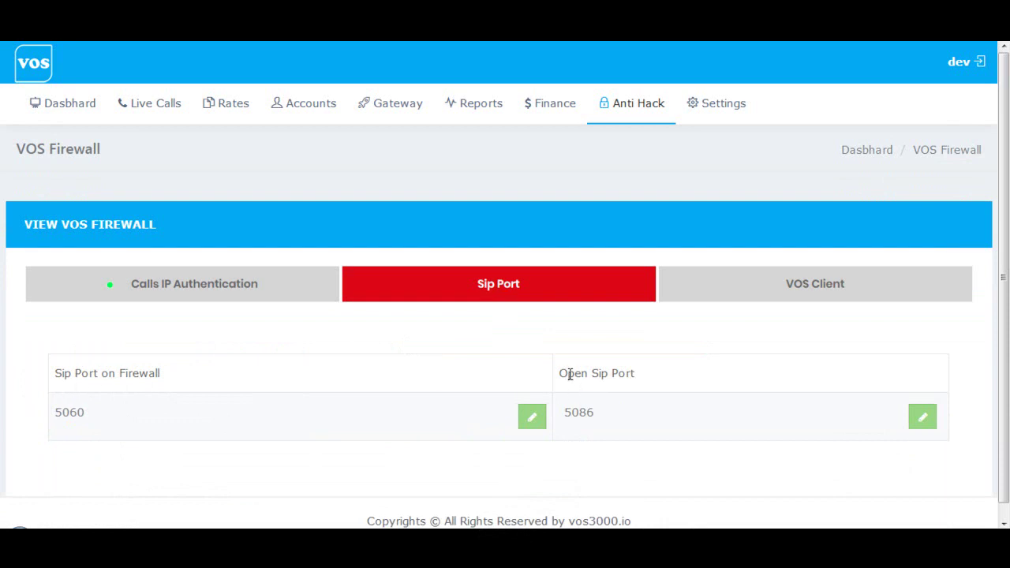
drag(564, 373, 636, 377)
click(637, 379)
Step: Reboot the server from the settings page and confirm the reboot
click(730, 116)
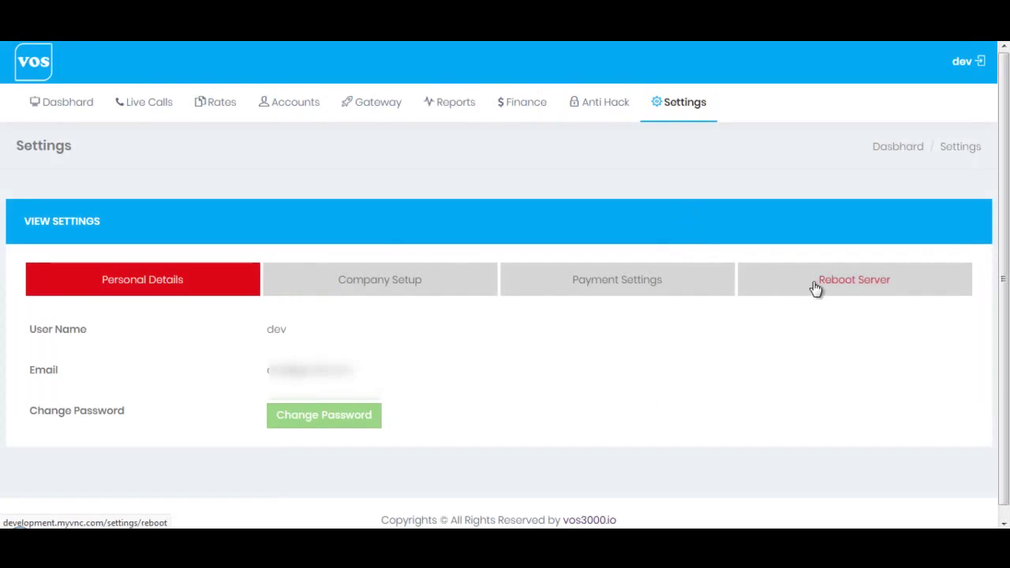
click(843, 284)
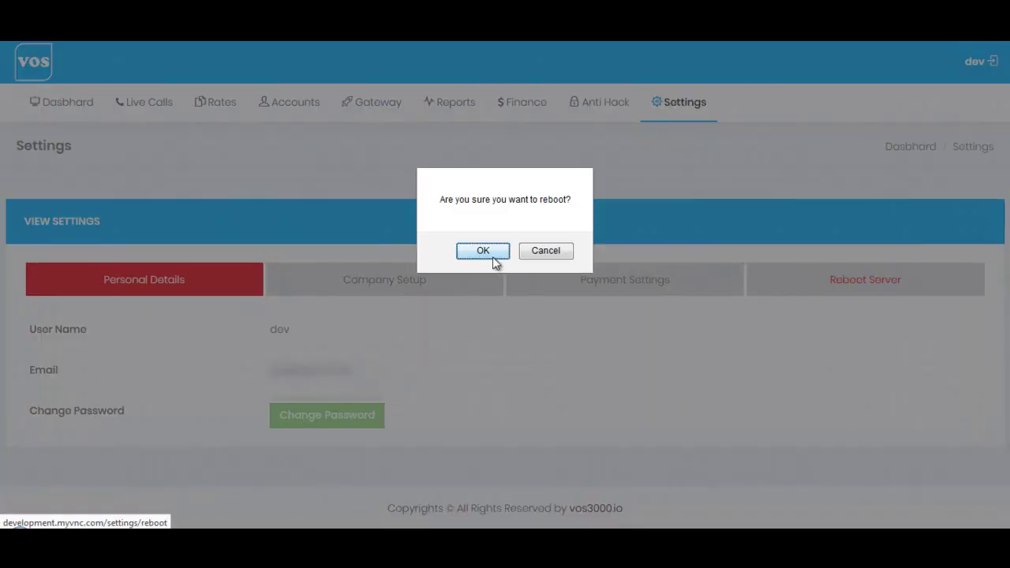
click(493, 261)
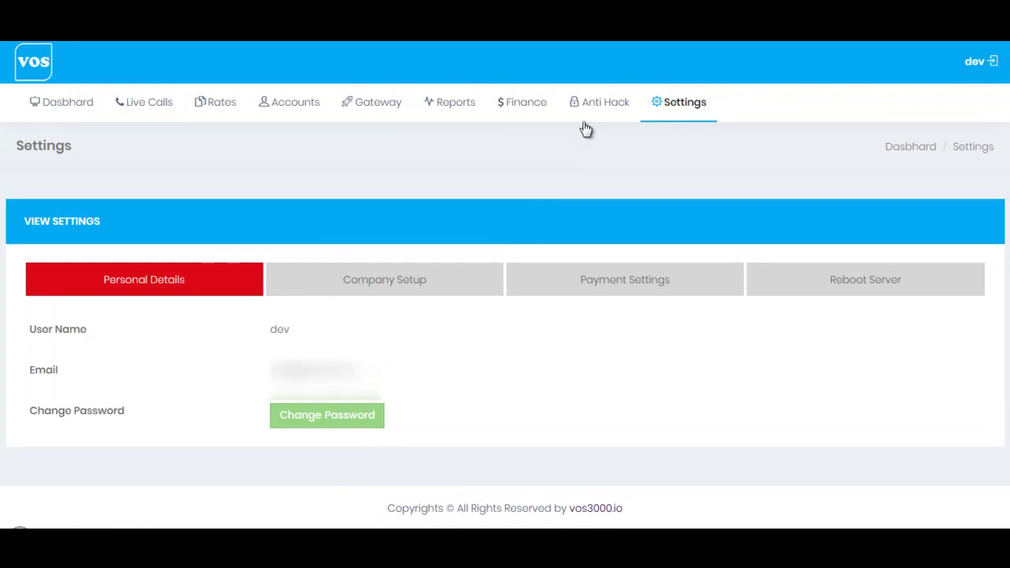
Step: Return to the VOS Firewall Sip Port section and compare the Sip Port on Firewall and Open Sip Port entries
mouse_move(588, 110)
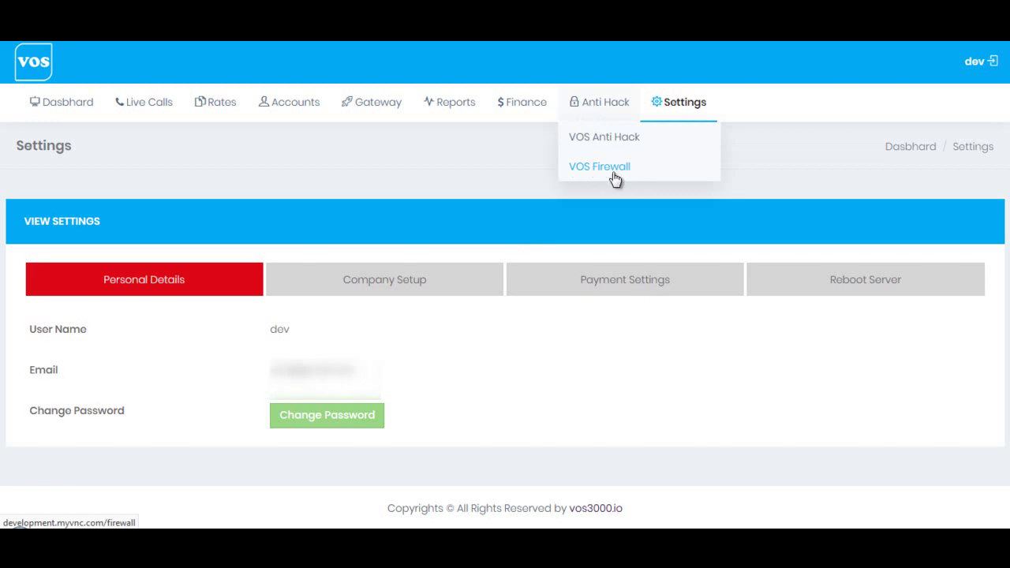
click(614, 179)
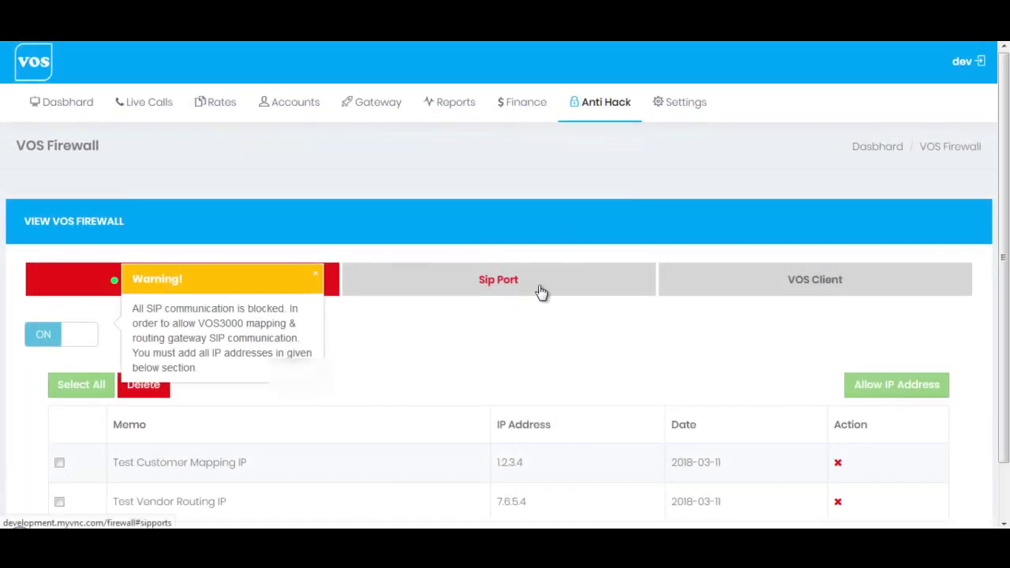
click(541, 292)
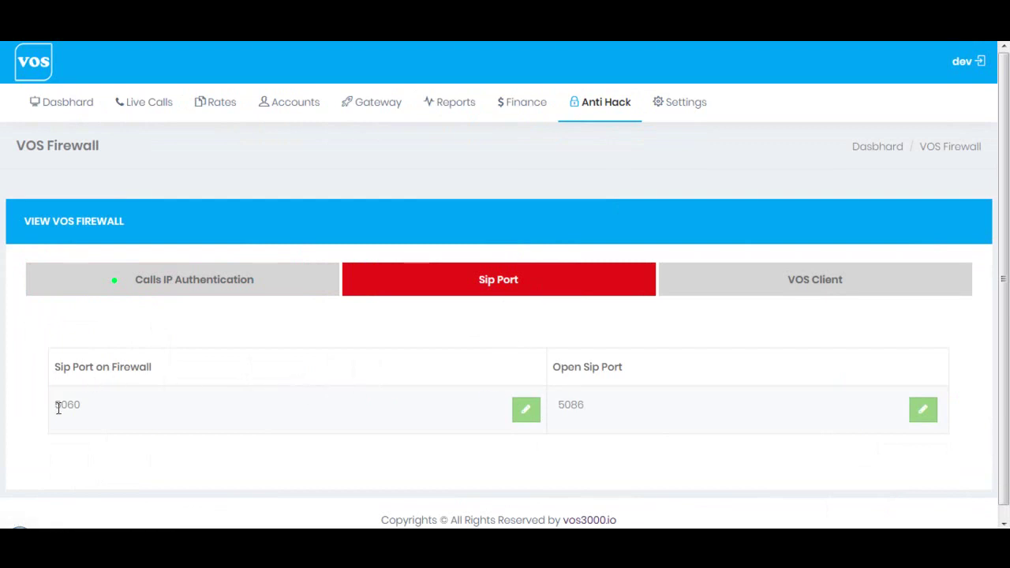
drag(56, 414, 82, 406)
drag(56, 369, 149, 373)
click(167, 375)
drag(560, 413, 586, 412)
click(613, 410)
drag(57, 406, 79, 403)
click(90, 407)
drag(558, 405, 581, 404)
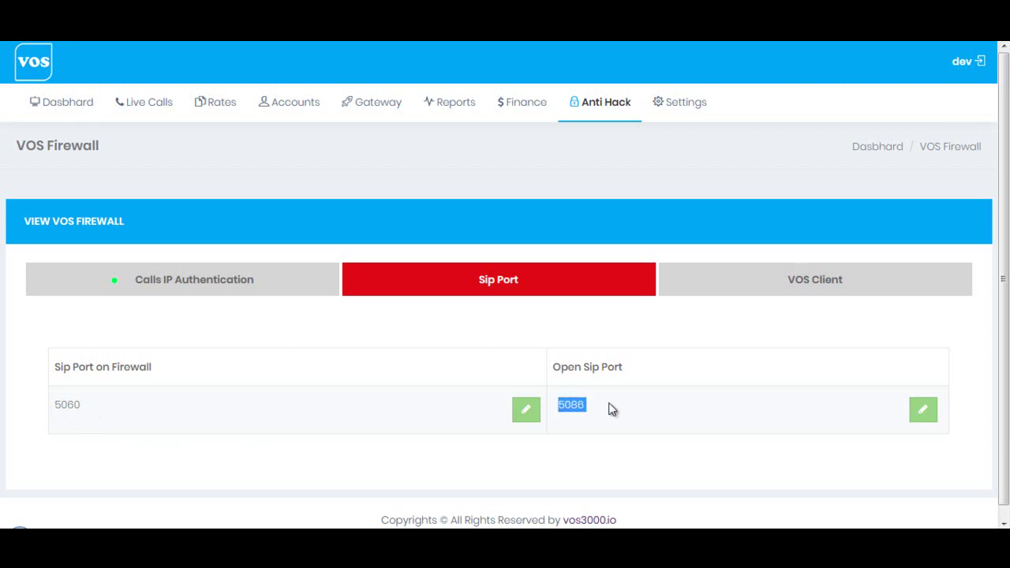
click(612, 408)
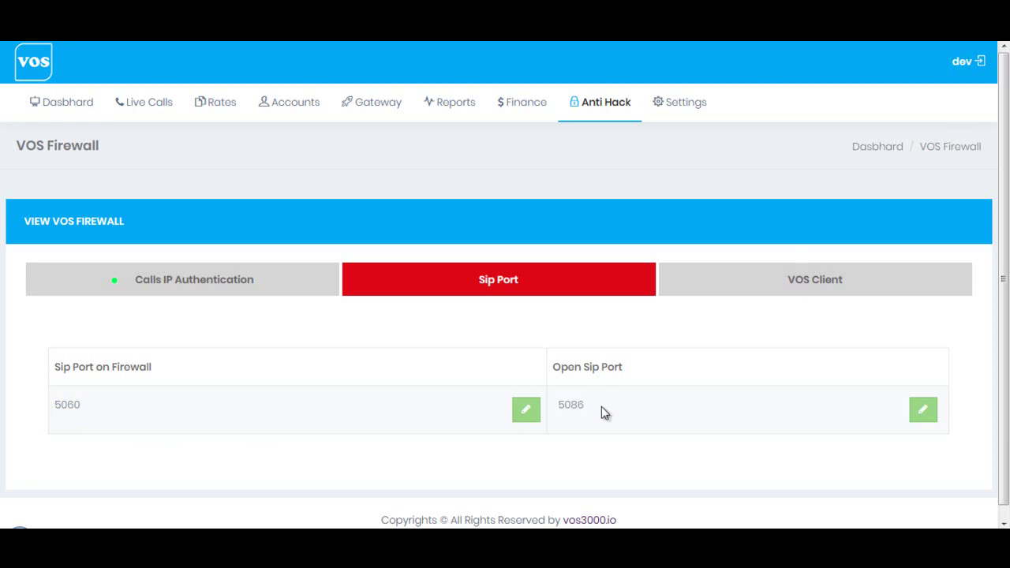
double_click(566, 404)
click(571, 404)
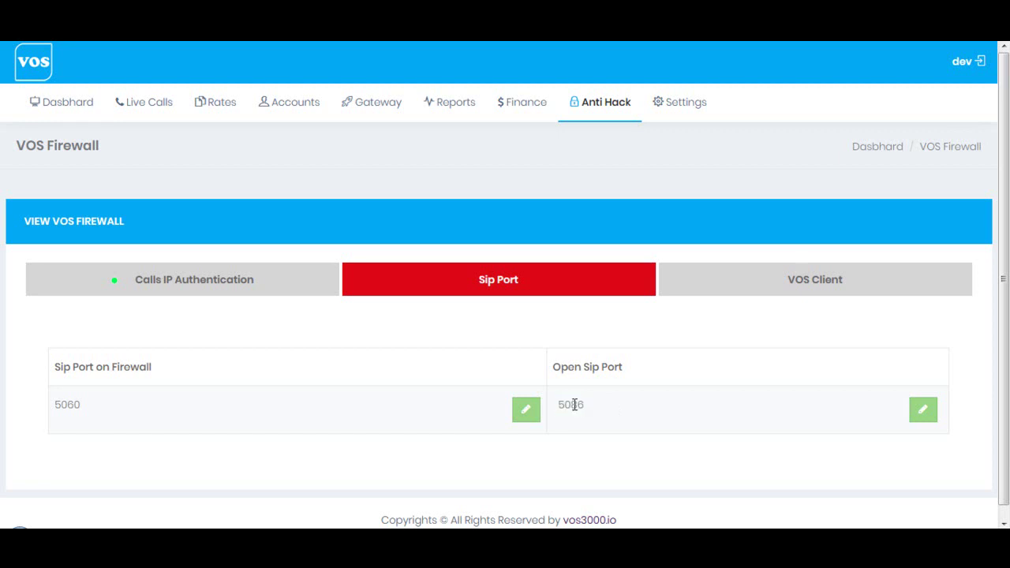
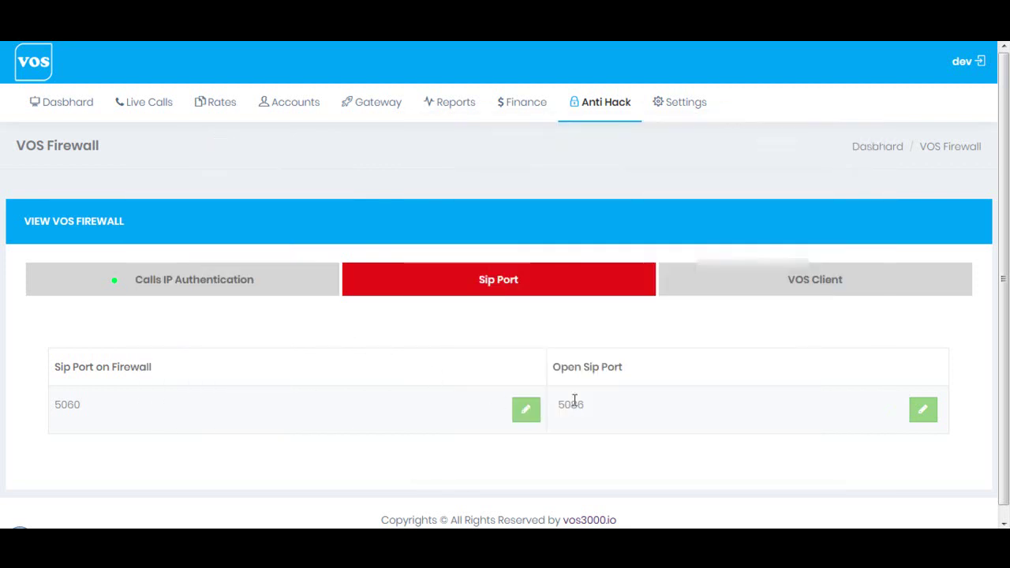
Step: Switch to the softphone, update the SIP account's domain to use open SIP port 5086, and apply the setting
double_click(574, 403)
click(698, 527)
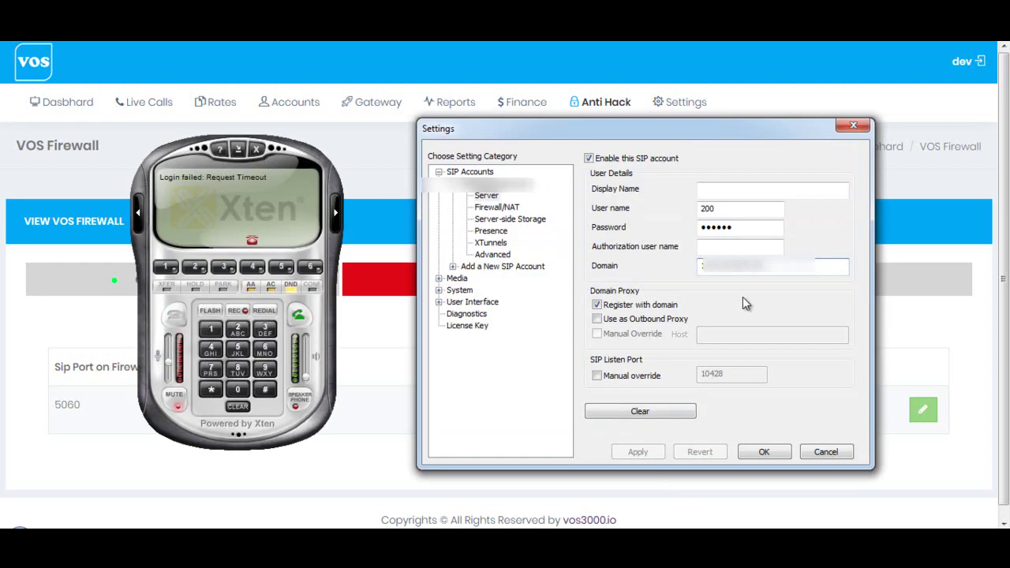
key(ctrl+v)
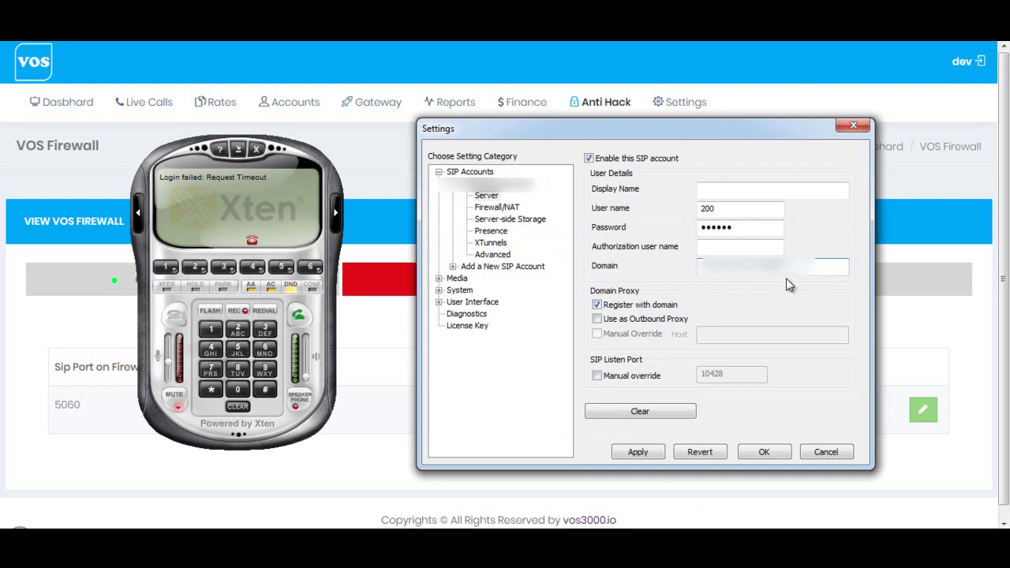
click(639, 453)
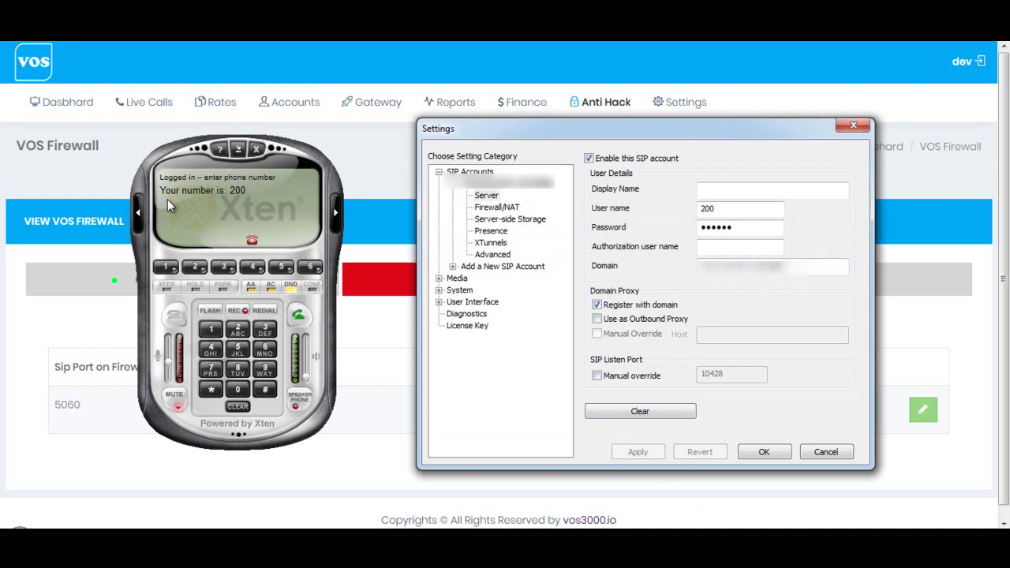
Step: Return to the VOS Firewall page and highlight the Open Sip Port entry to check it
click(369, 344)
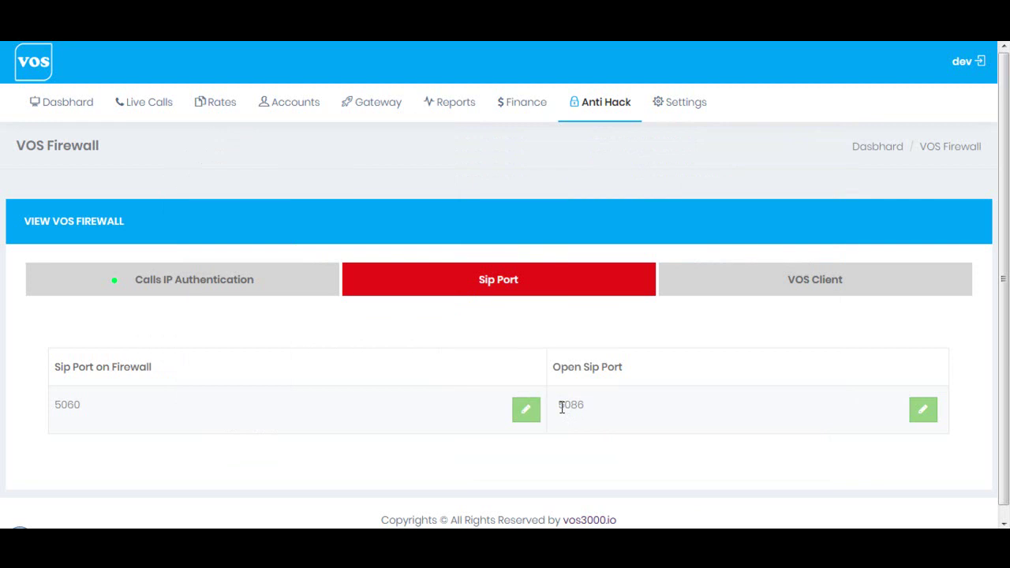
drag(560, 406, 586, 405)
click(594, 408)
double_click(573, 405)
Step: Switch to the softphone, accept the account settings, and move the phone window before returning to the VOS Firewall page
click(726, 527)
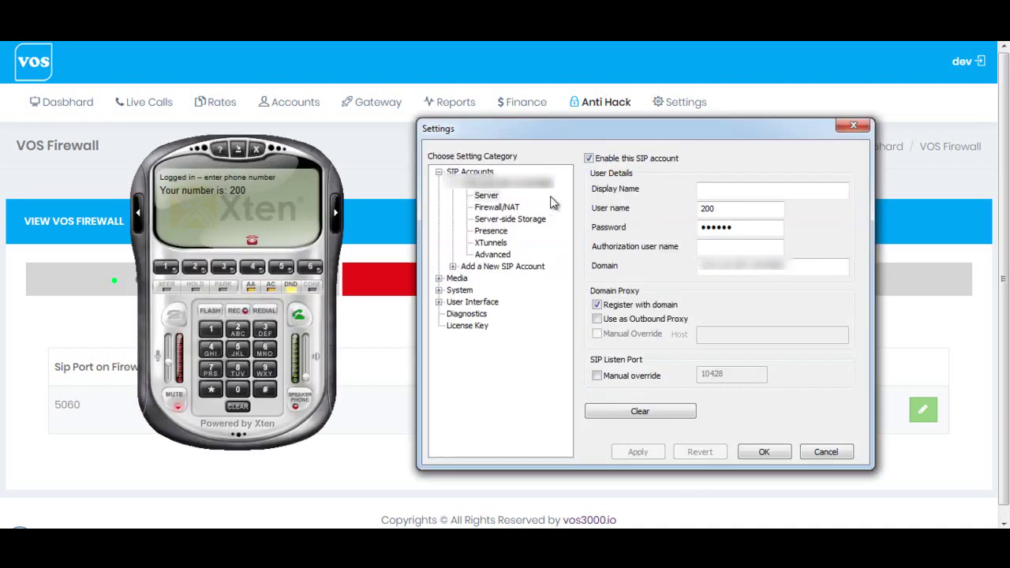
click(763, 451)
drag(280, 215, 423, 195)
click(573, 206)
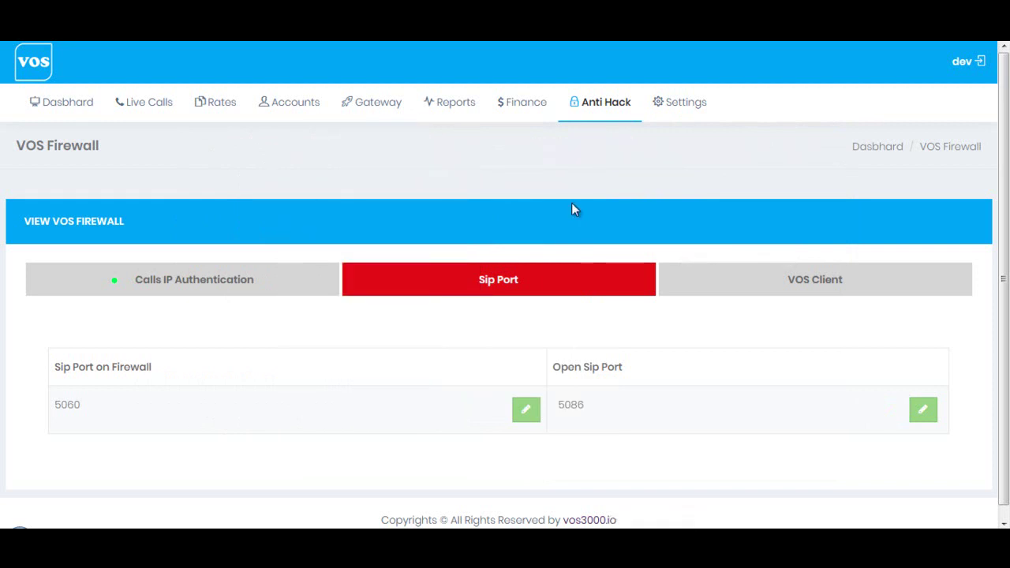
Step: Review the Open Sip Port entry alongside the Calls IP Authentication section of the VOS Firewall
double_click(568, 405)
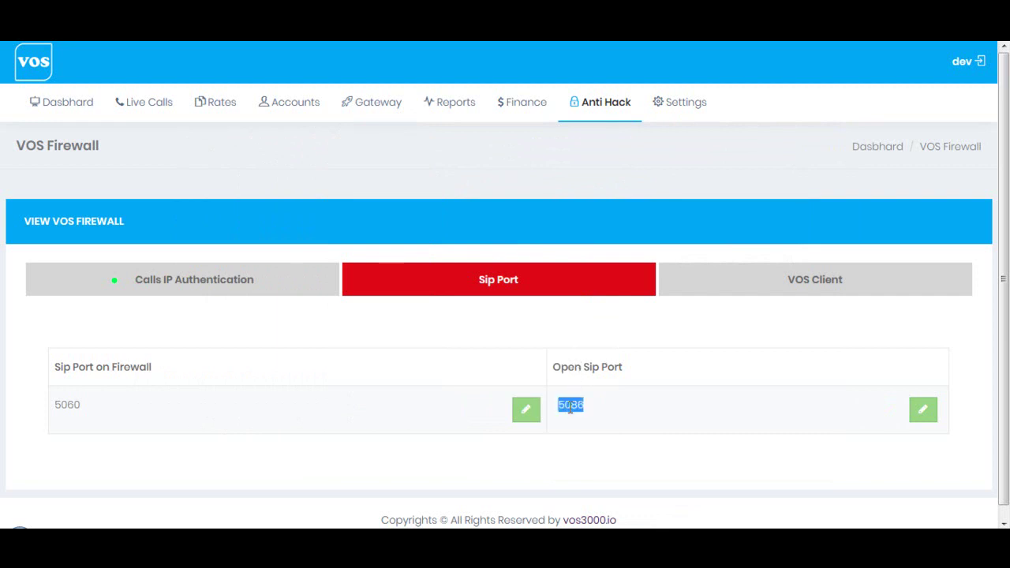
click(271, 282)
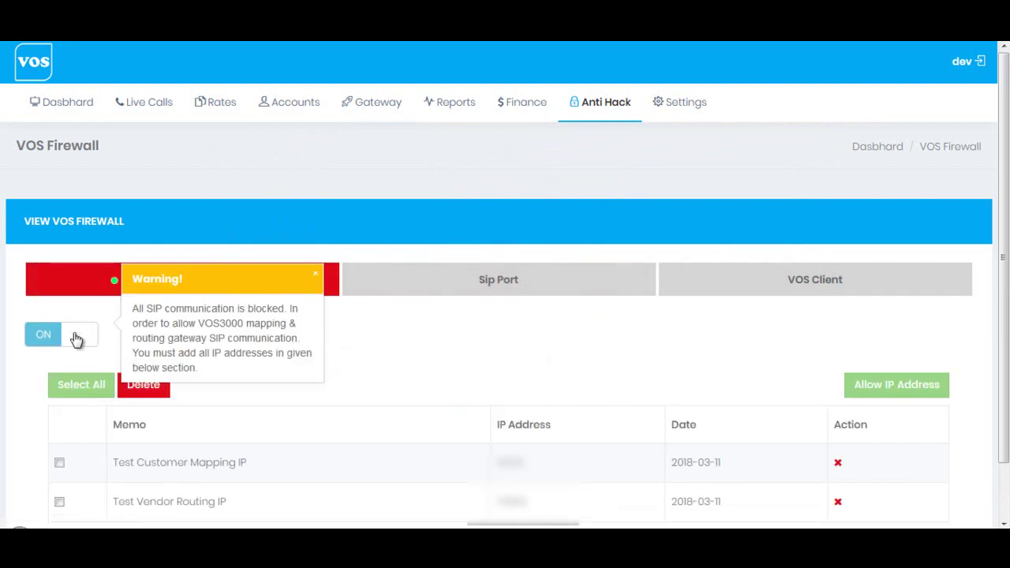
click(192, 284)
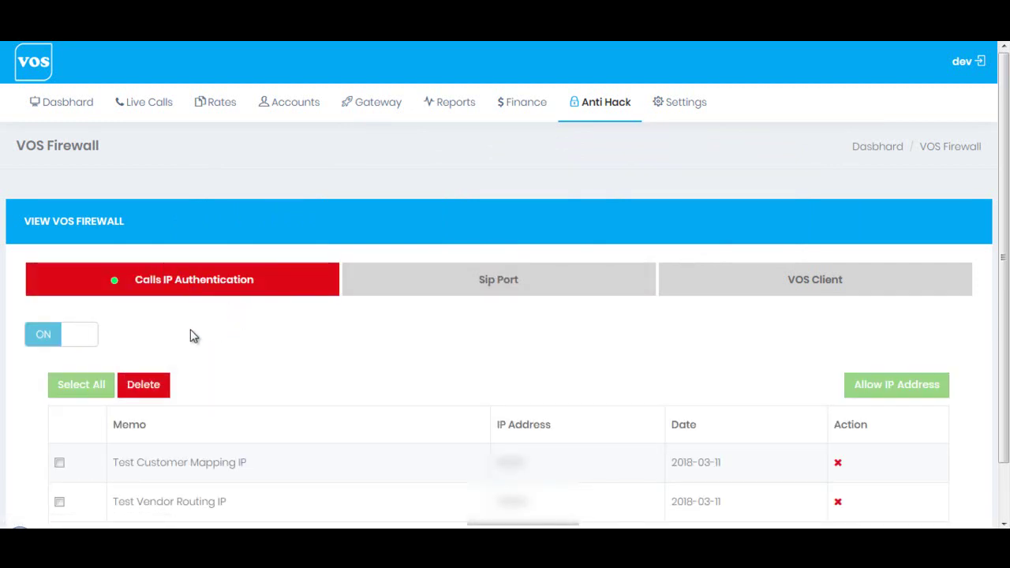
click(471, 289)
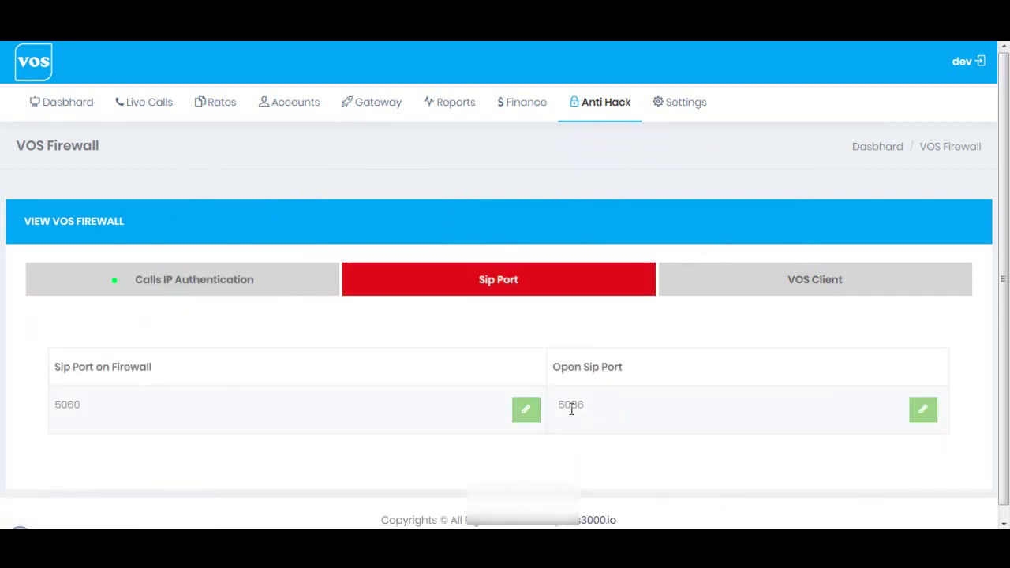
drag(558, 410, 583, 411)
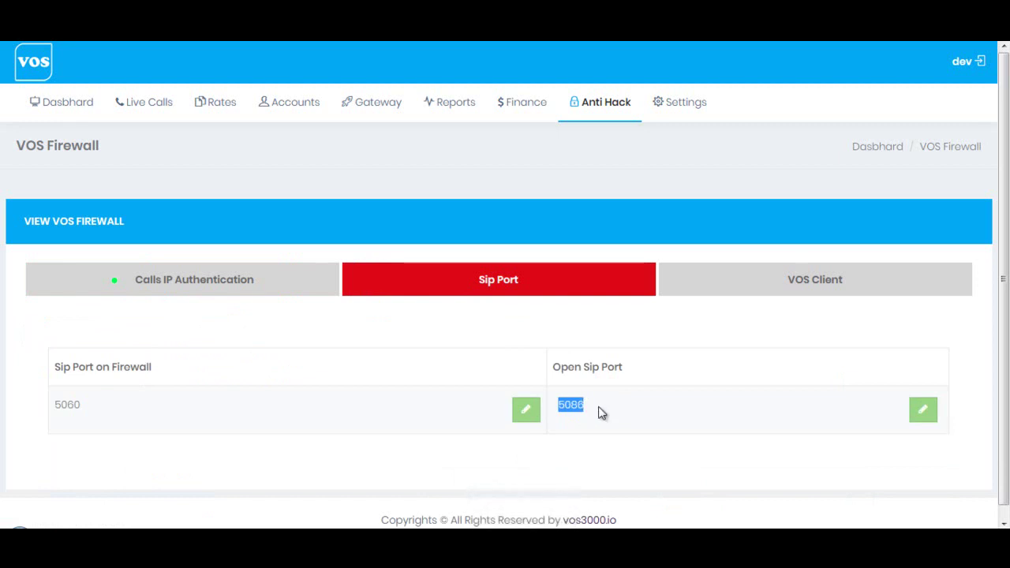
click(579, 405)
Step: Turn off Calls IP Authentication in the VOS Firewall
click(266, 289)
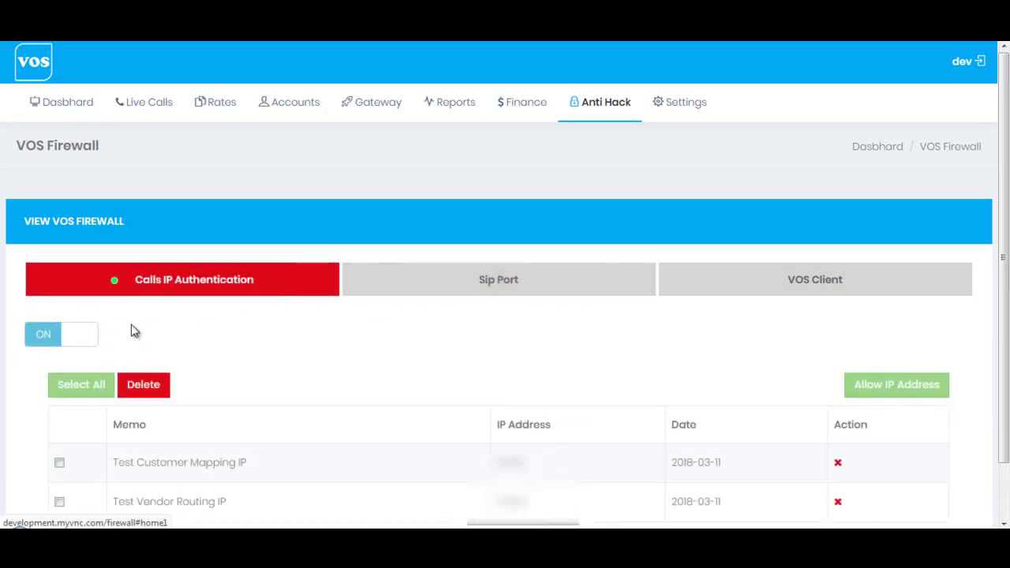
click(52, 341)
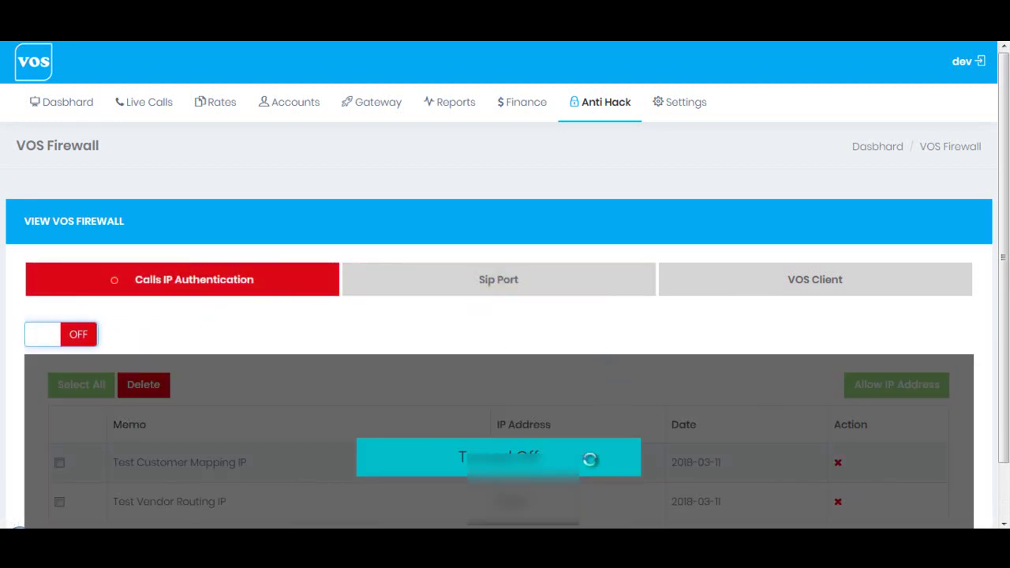
Step: Remove the port from the domain in the softphone's SIP account, apply and accept the settings, and return to the firewall page
right_click(442, 212)
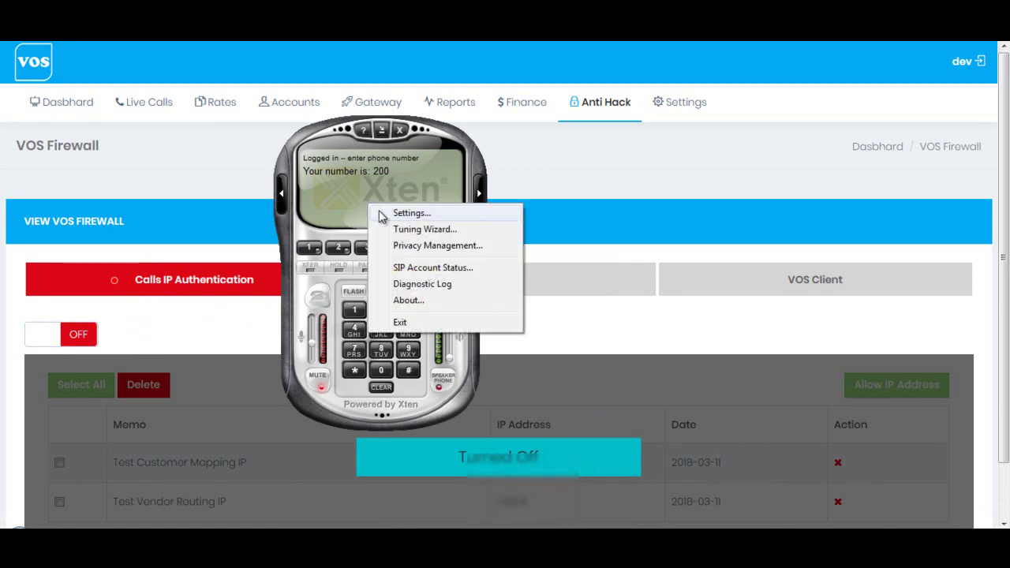
click(454, 214)
drag(476, 260, 556, 266)
key(BackSpace)
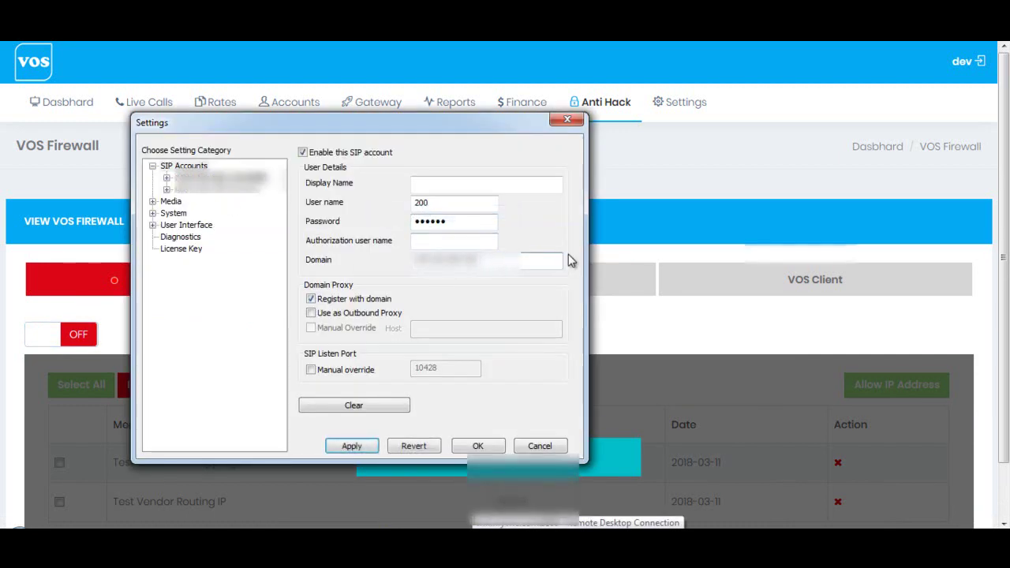
drag(312, 125, 657, 115)
key(Return)
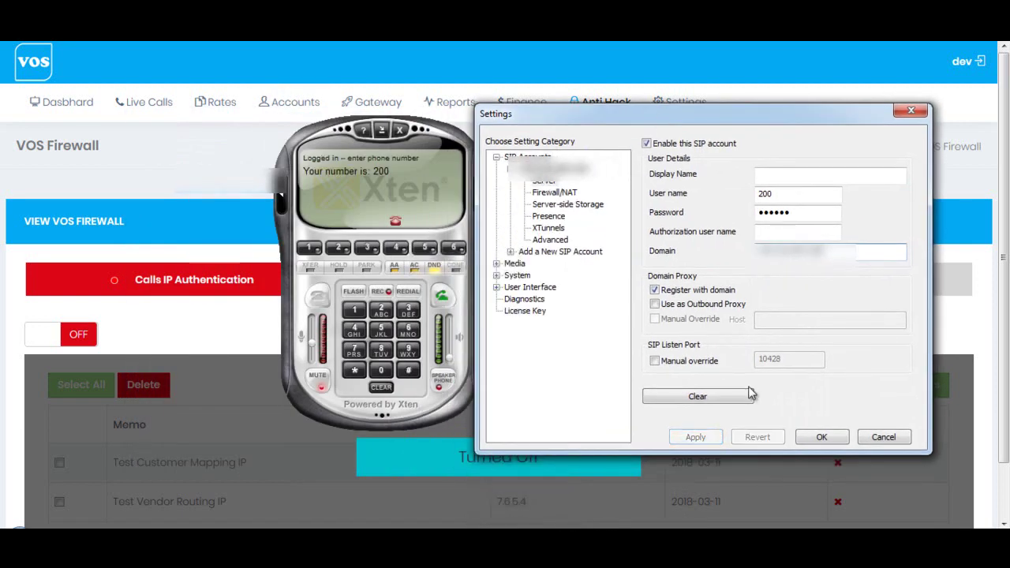
click(819, 437)
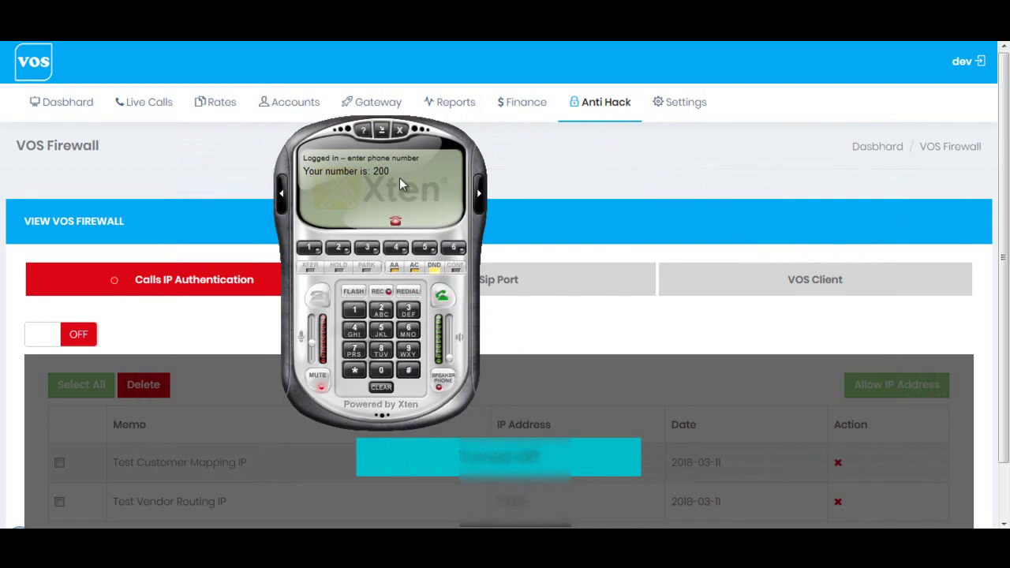
click(514, 203)
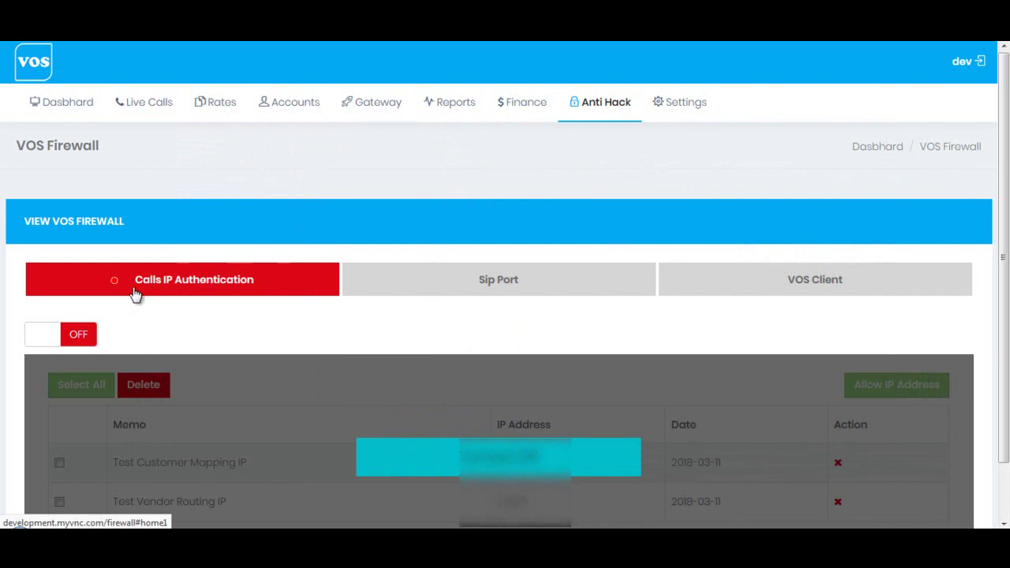
Step: View the Sip Port section and examine the current port in the VOS Client section
click(452, 284)
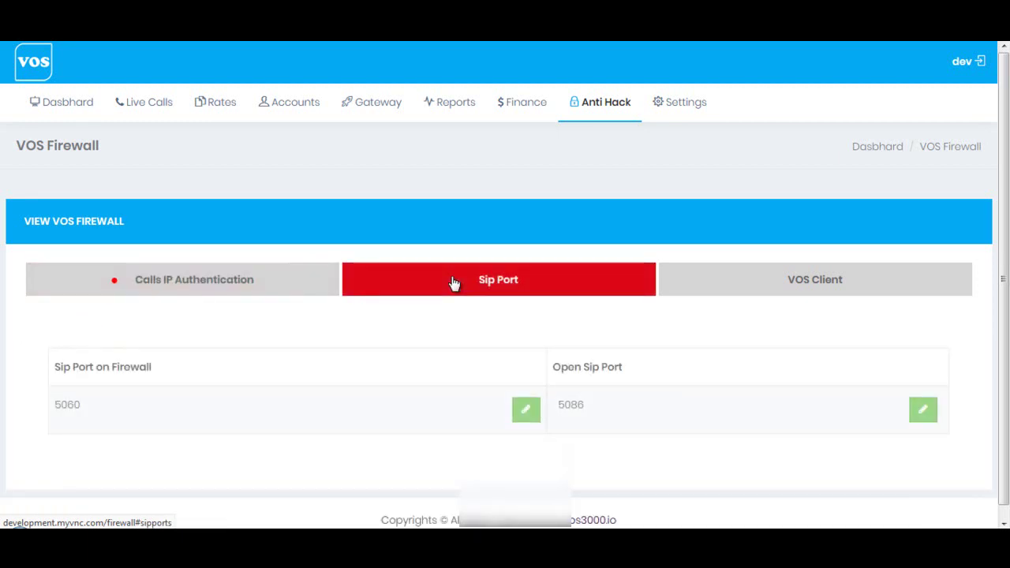
click(733, 292)
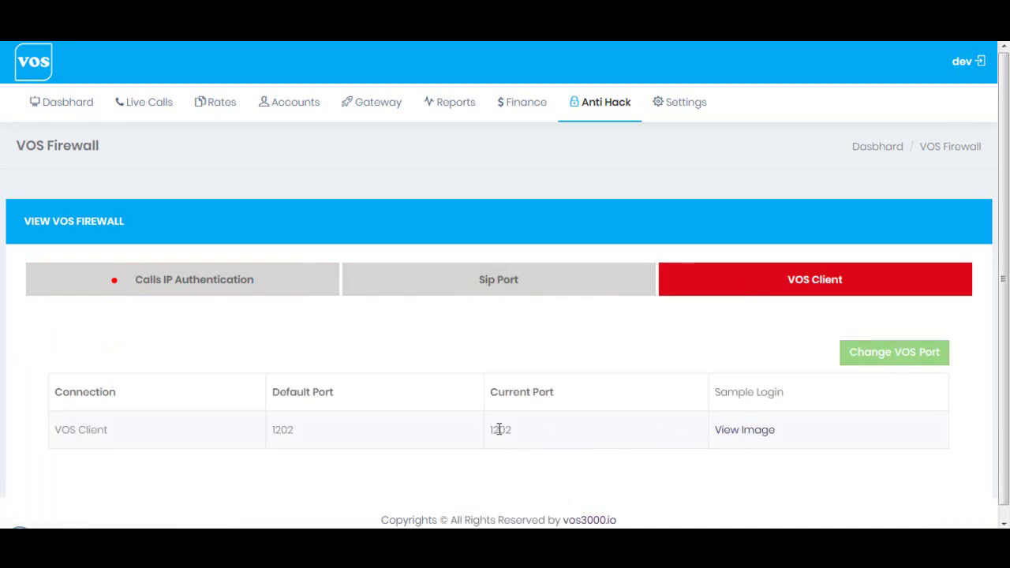
drag(490, 436, 541, 428)
click(881, 362)
click(421, 137)
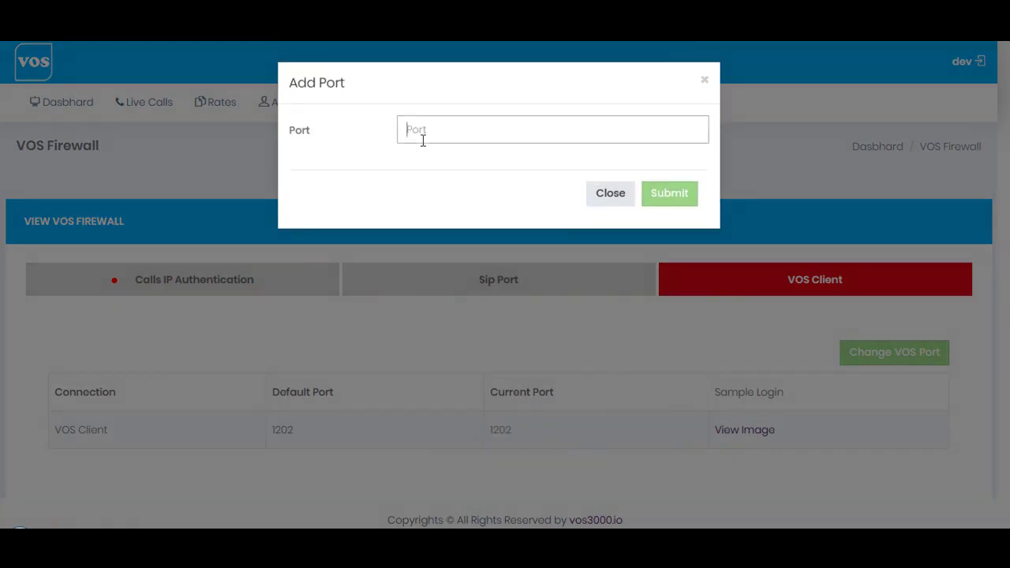
text(5643)
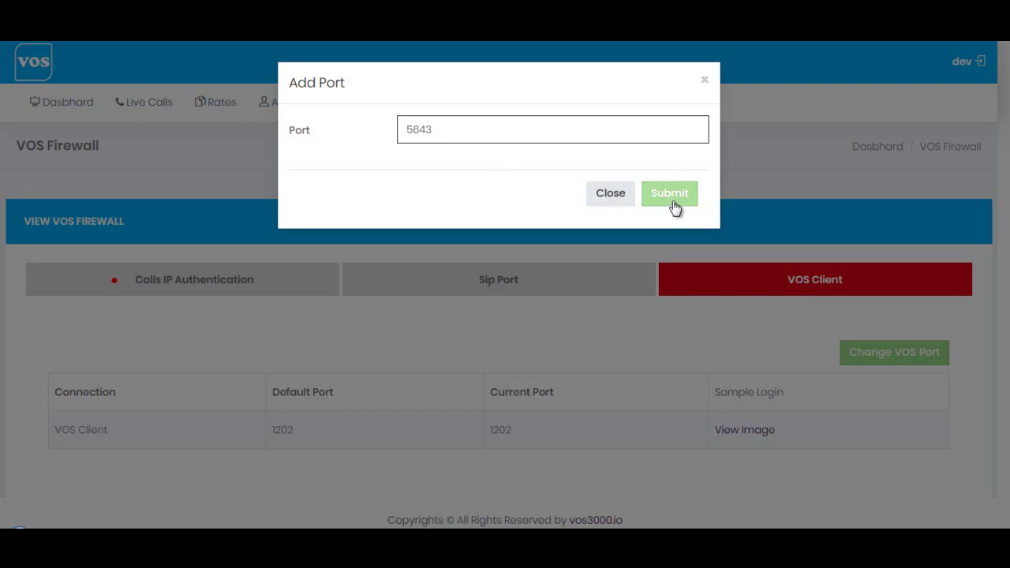
click(620, 199)
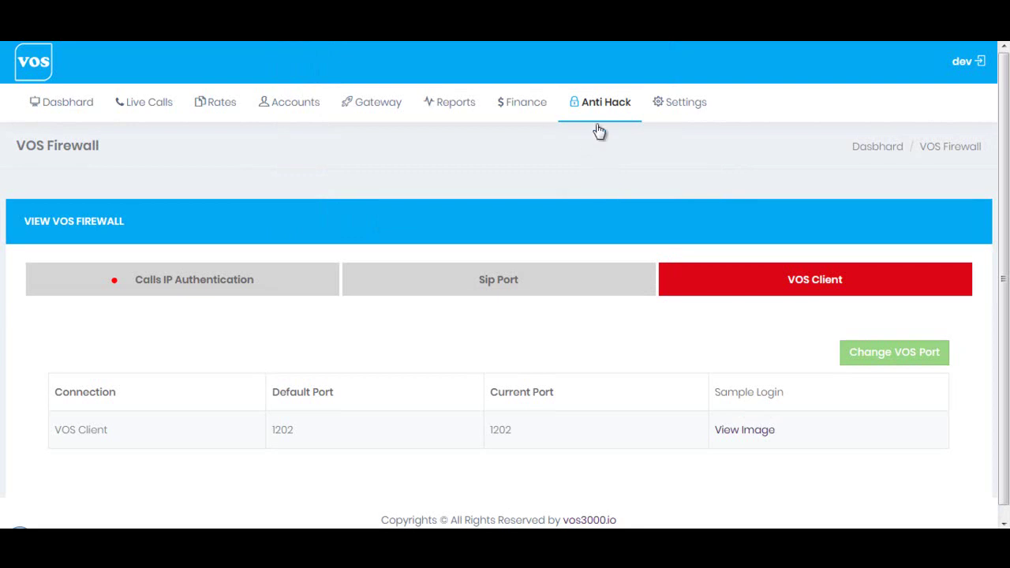
Step: Review the Calls IP Authentication, Sip Port and VOS Client sections of the VOS Firewall once more
mouse_move(604, 121)
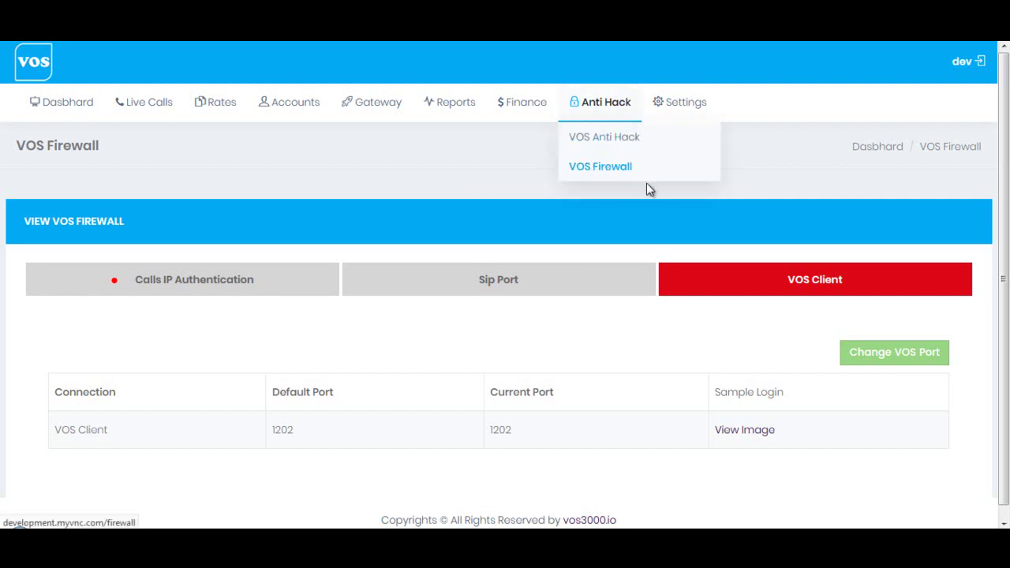
click(157, 296)
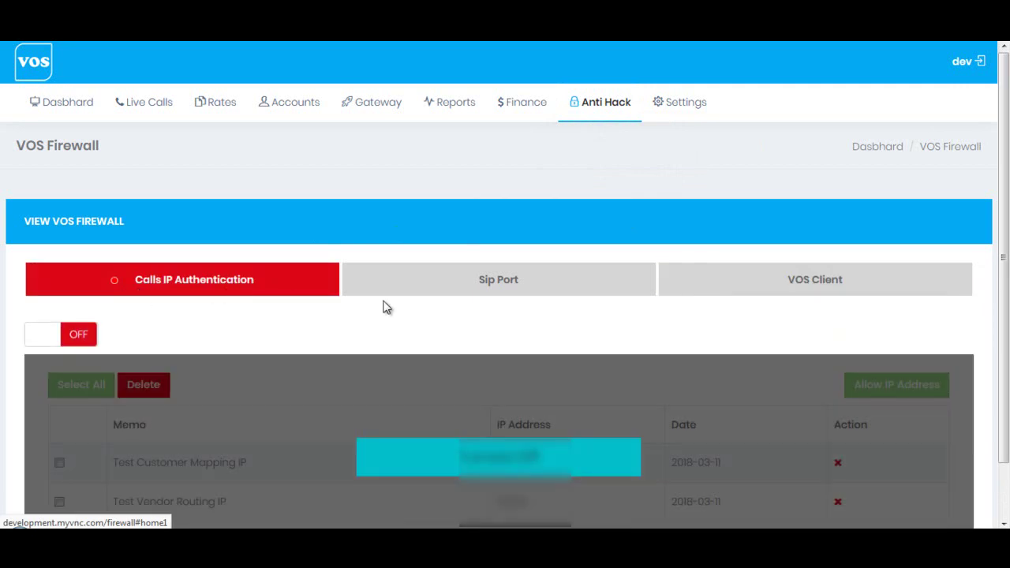
click(505, 295)
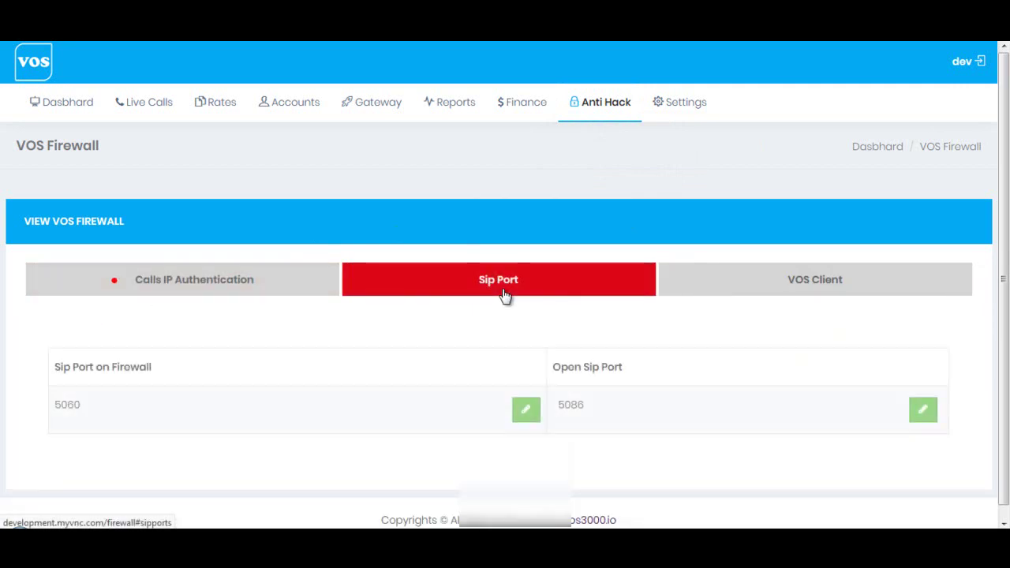
click(803, 293)
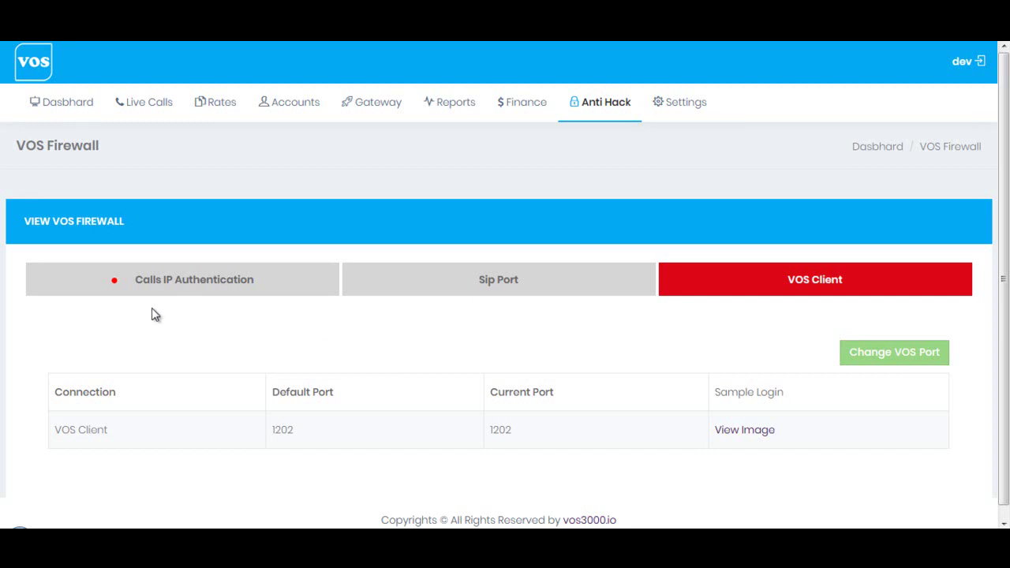
click(265, 290)
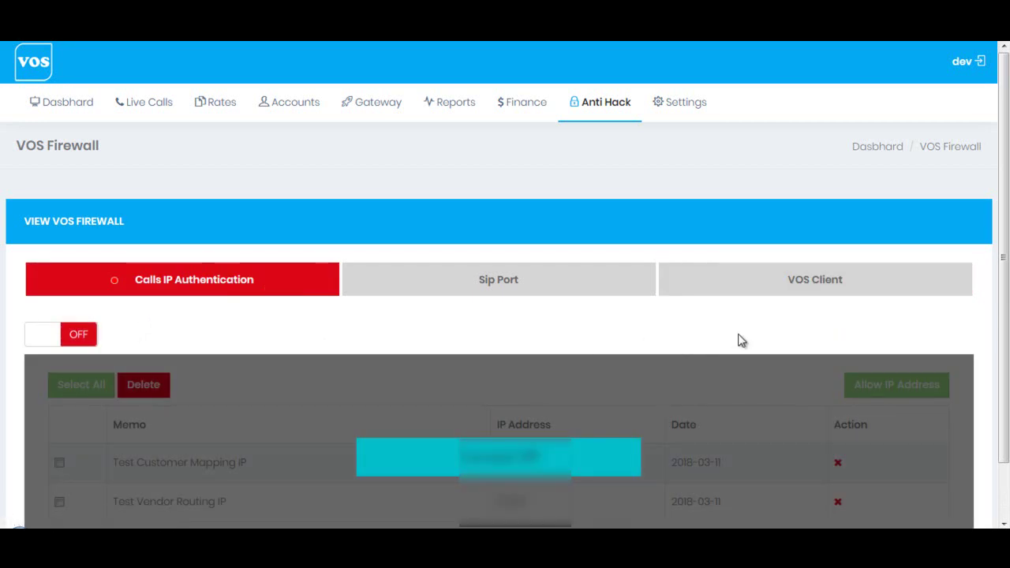